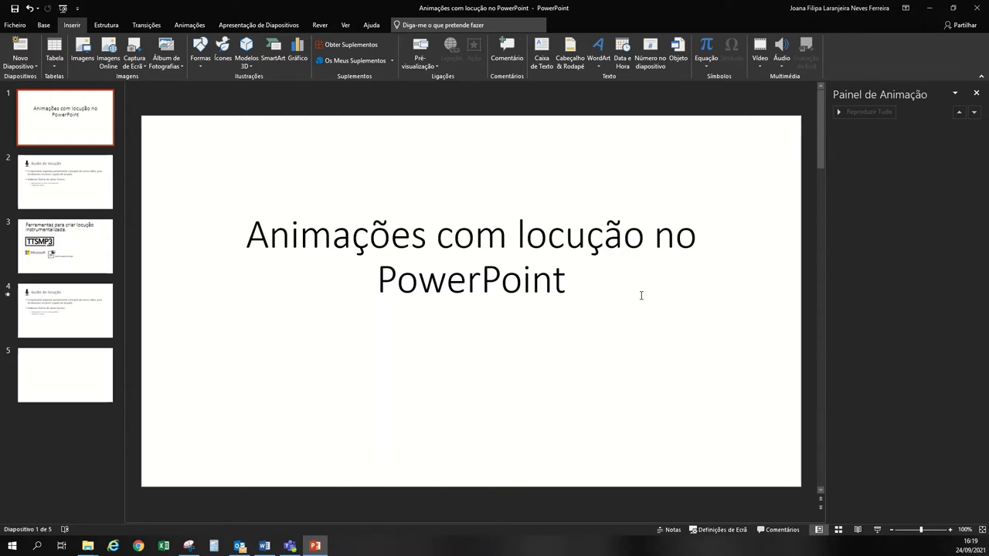
# Open slide 2's notes pane and bring up the Word narration script 'guião de locução'.
pyautogui.scroll(-1, 640, 295)
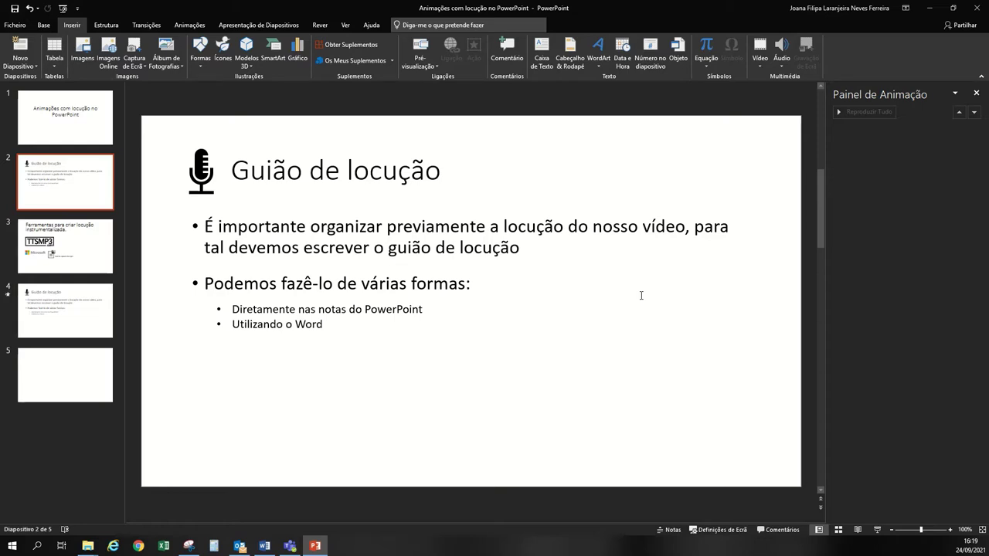
pyautogui.moveTo(490, 522); pyautogui.dragTo(489, 479)
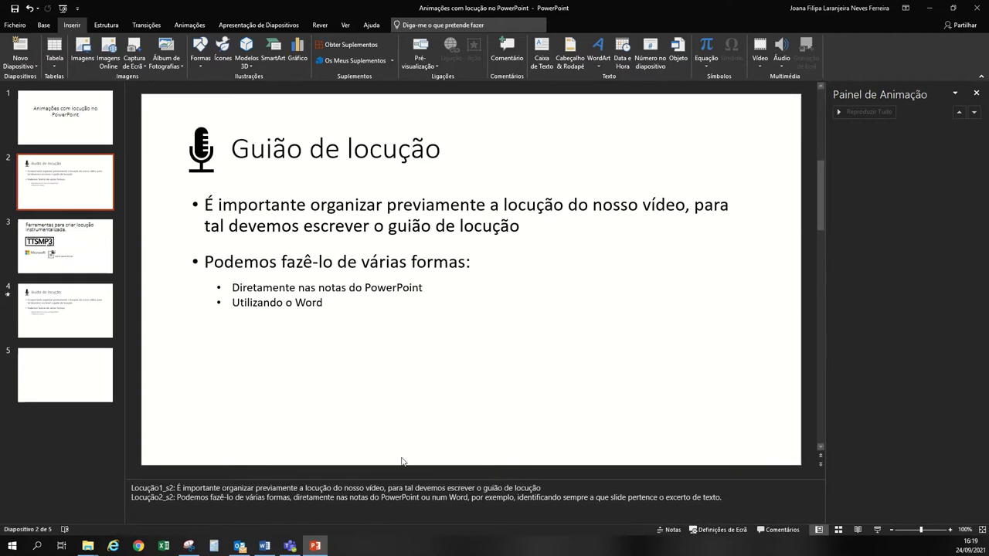
pyautogui.click(264, 545)
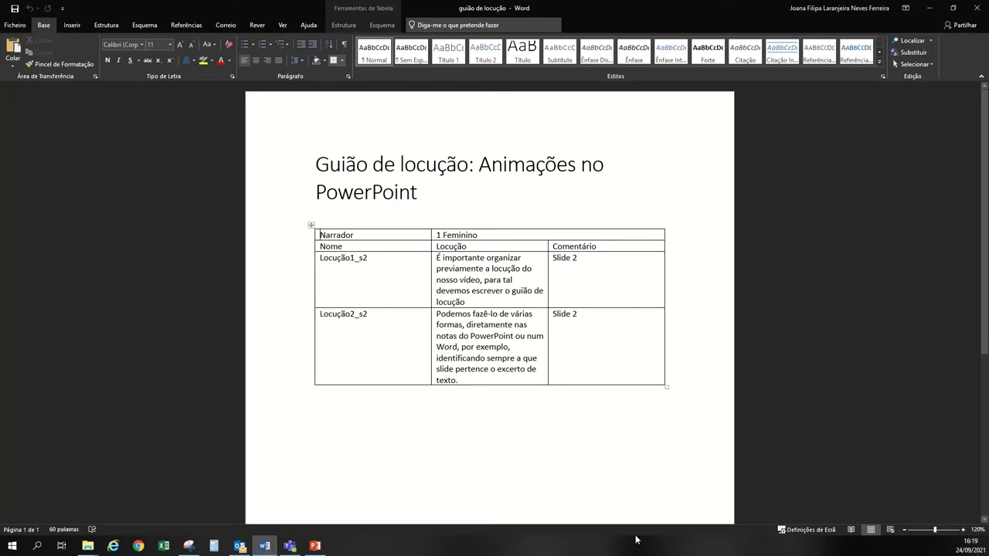
# Return to PowerPoint and reselect slide 2 'Guião de locução' with its notes showing.
pyautogui.click(929, 7)
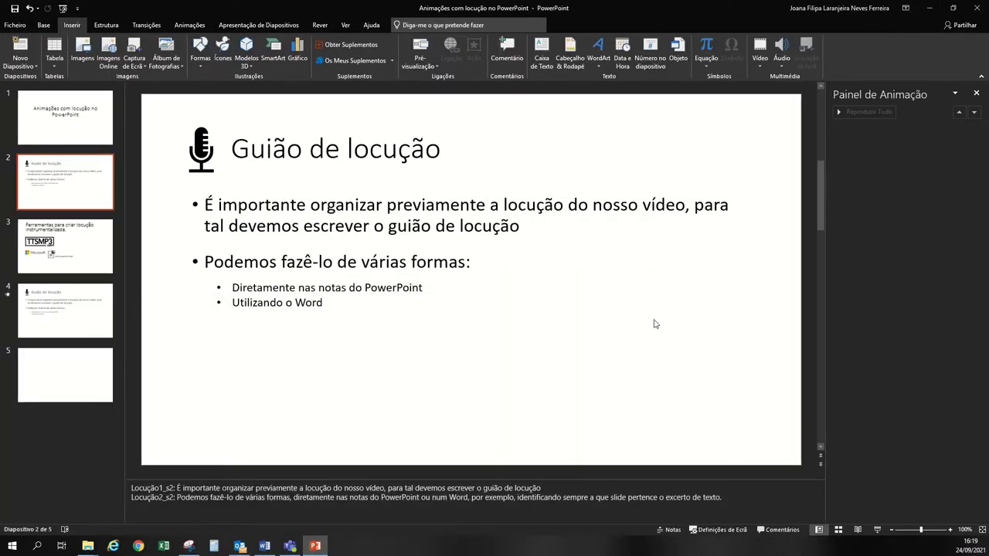
pyautogui.scroll(-1, 629, 329)
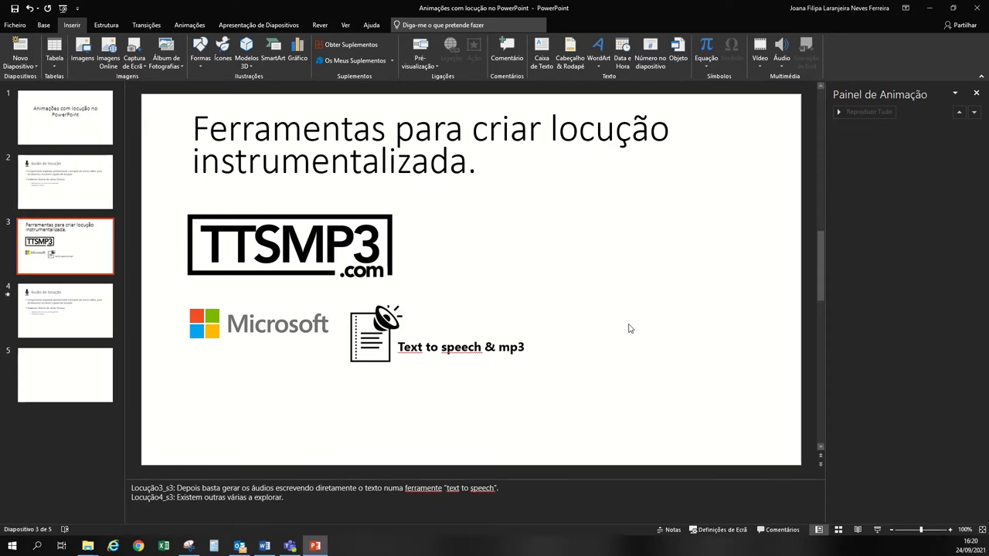
pyautogui.click(98, 202)
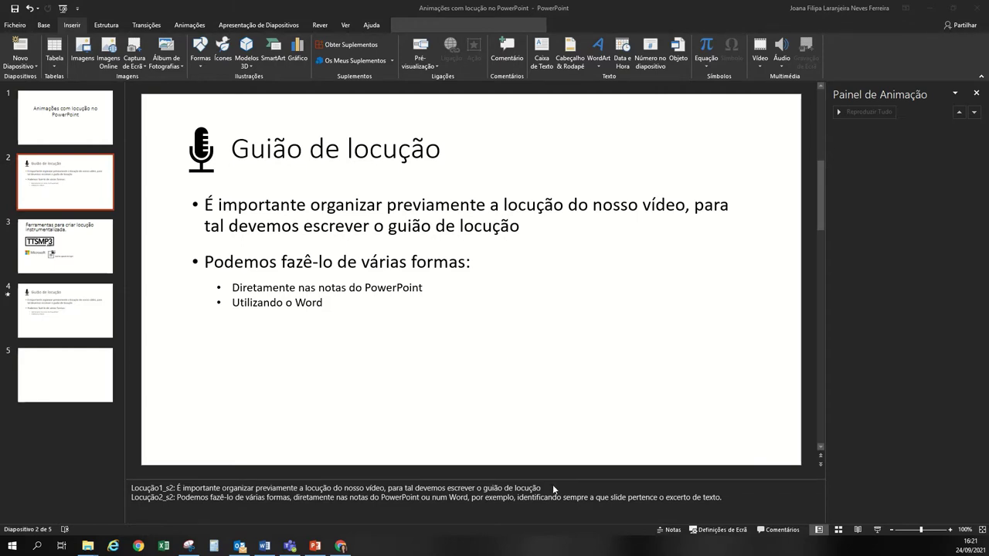
# Copy the first narration sentence from slide 2's notes and go to the ttsmp3.com page.
pyautogui.moveTo(553, 489); pyautogui.dragTo(414, 489)
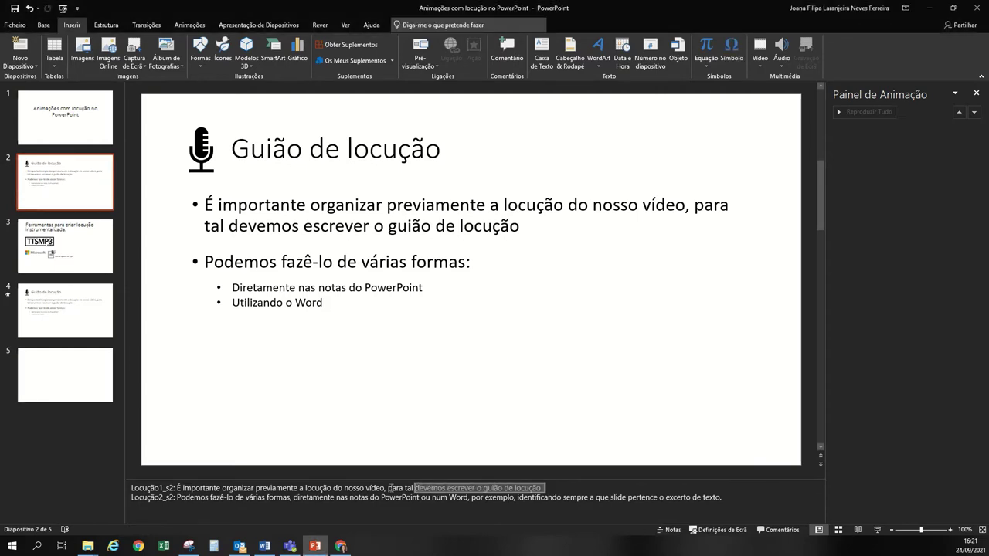
pyautogui.moveTo(544, 488); pyautogui.dragTo(216, 490)
pyautogui.hotkey('ctrl', 'c')
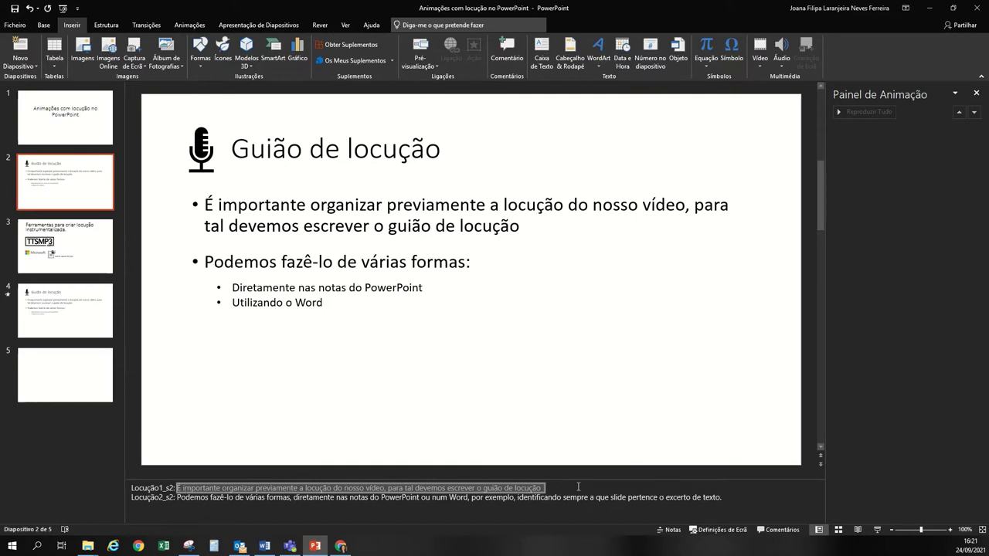
pyautogui.click(108, 225)
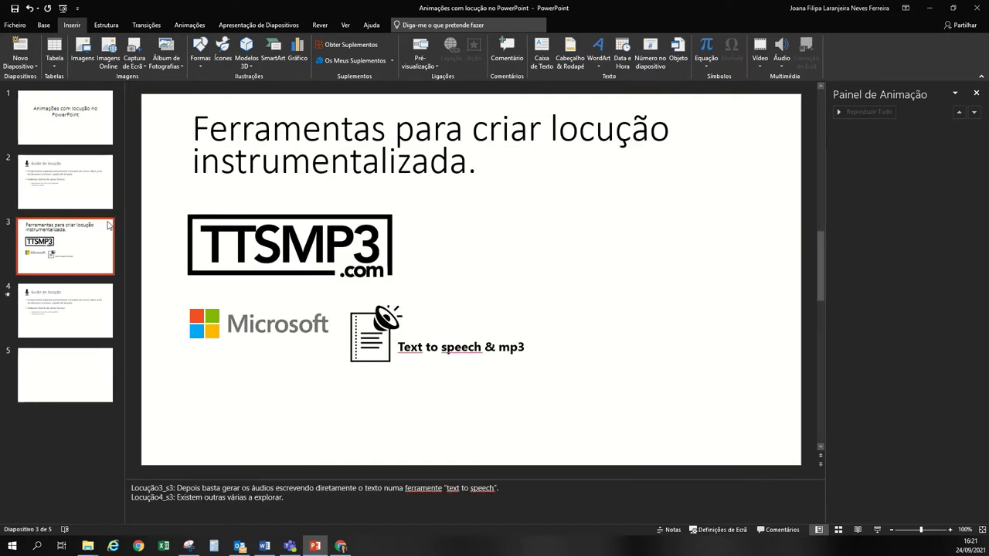
pyautogui.press('Up')
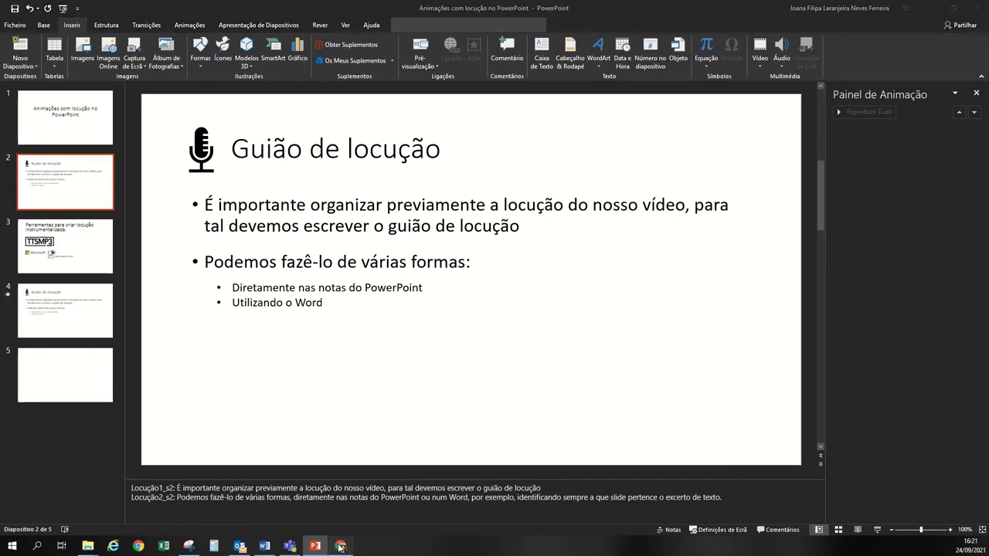
pyautogui.click(341, 546)
# Paste the first sentence into TTSMP3 and download it as MP3 with the Portuguese Inês voice.
pyautogui.scroll(-3, 447, 422)
pyautogui.scroll(-1, 447, 422)
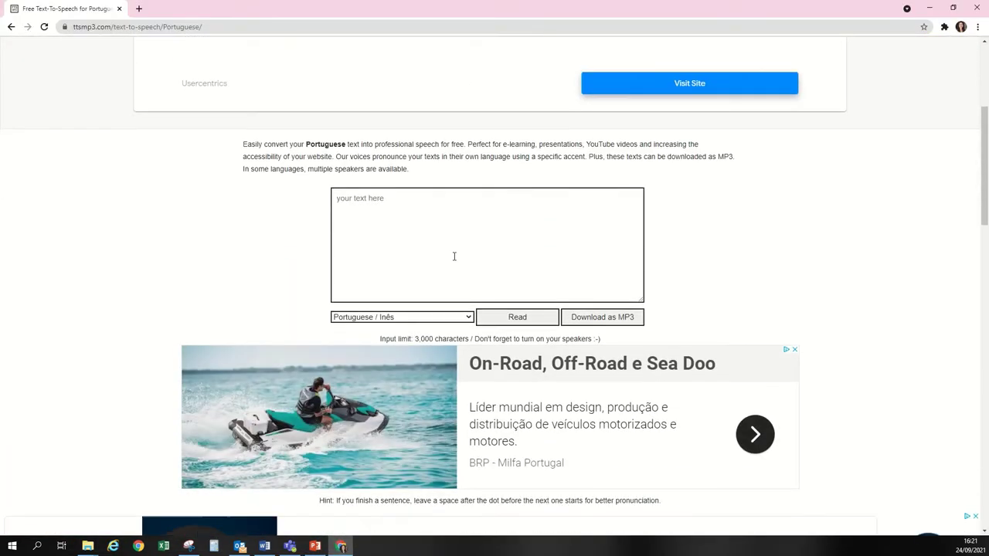
pyautogui.click(364, 214)
pyautogui.hotkey('ctrl', 'v')
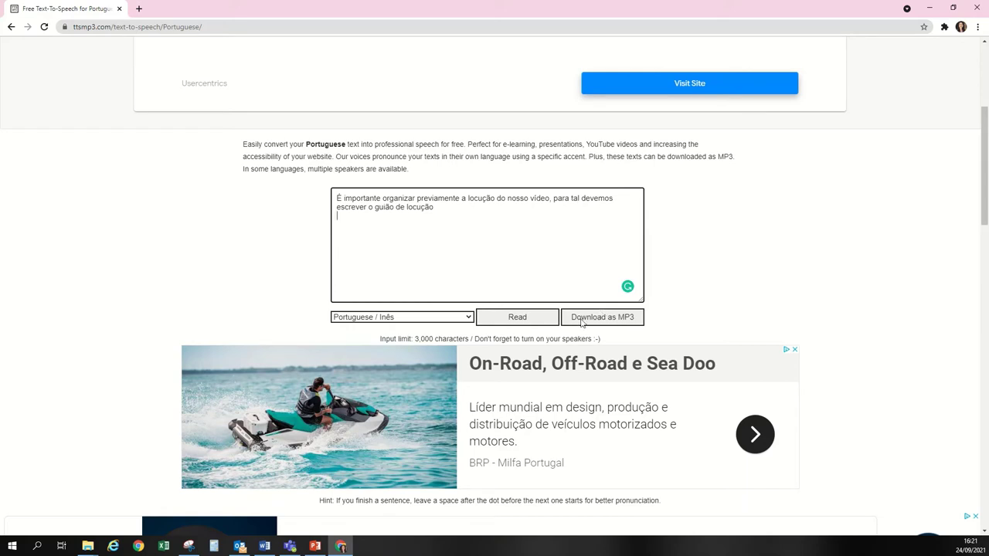
pyautogui.click(599, 319)
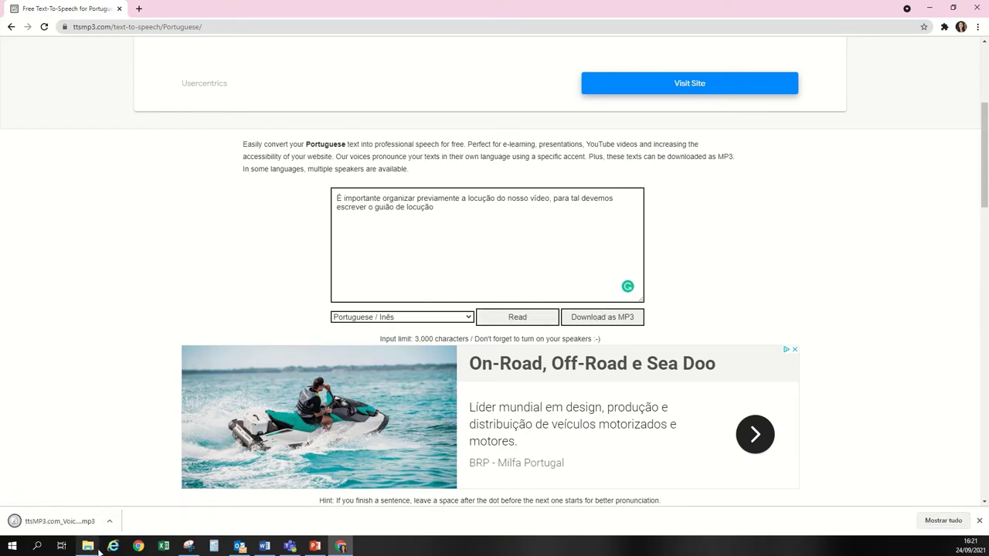
# Confirm Locução1_s2 and Locução2_s2 are in edição\Áudios, then return to PowerPoint.
pyautogui.moveTo(88, 546)
pyautogui.click(272, 506)
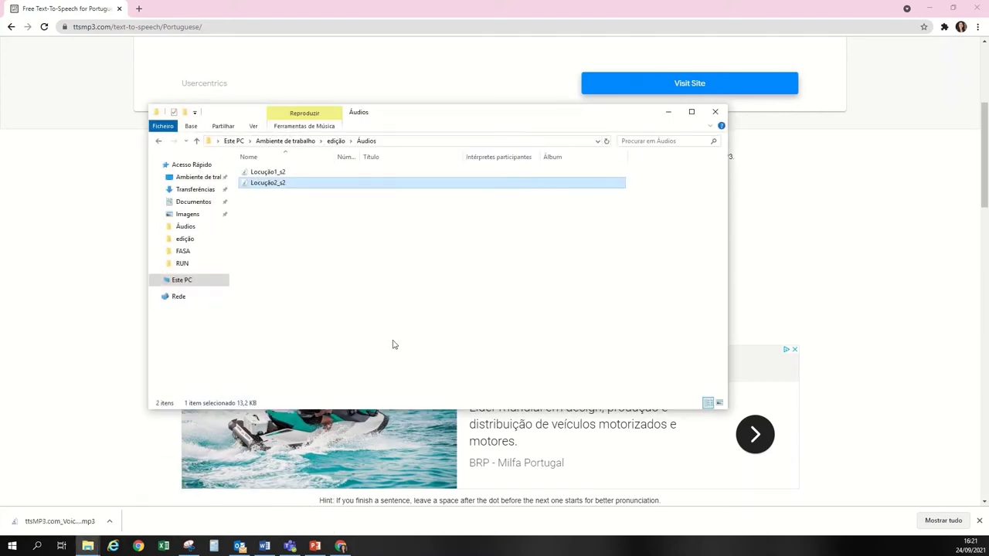
pyautogui.click(335, 140)
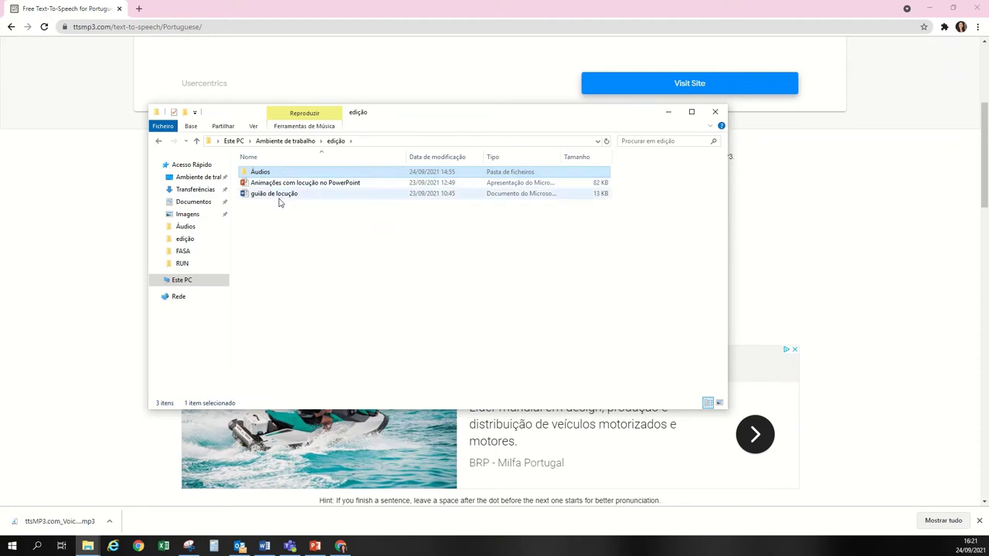
pyautogui.doubleClick(289, 171)
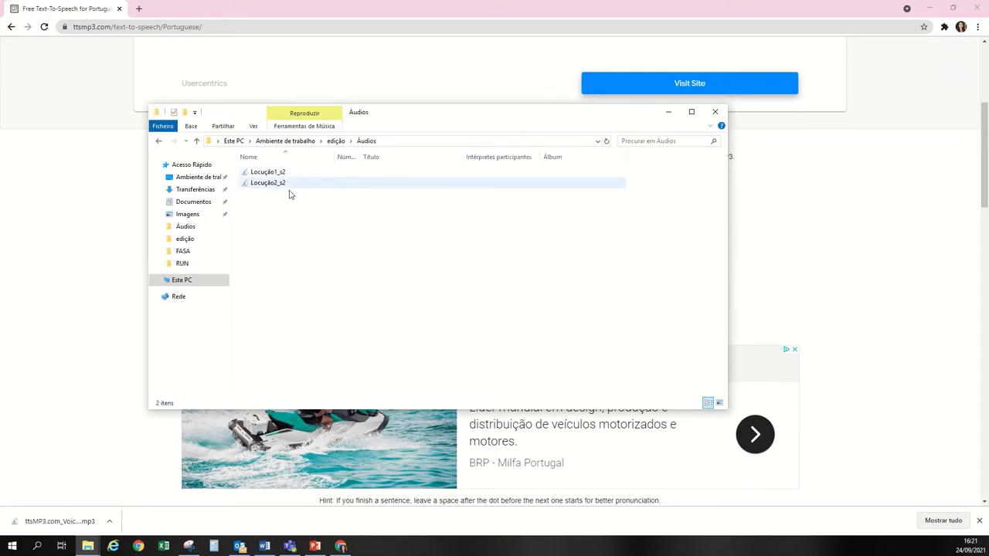
pyautogui.click(315, 545)
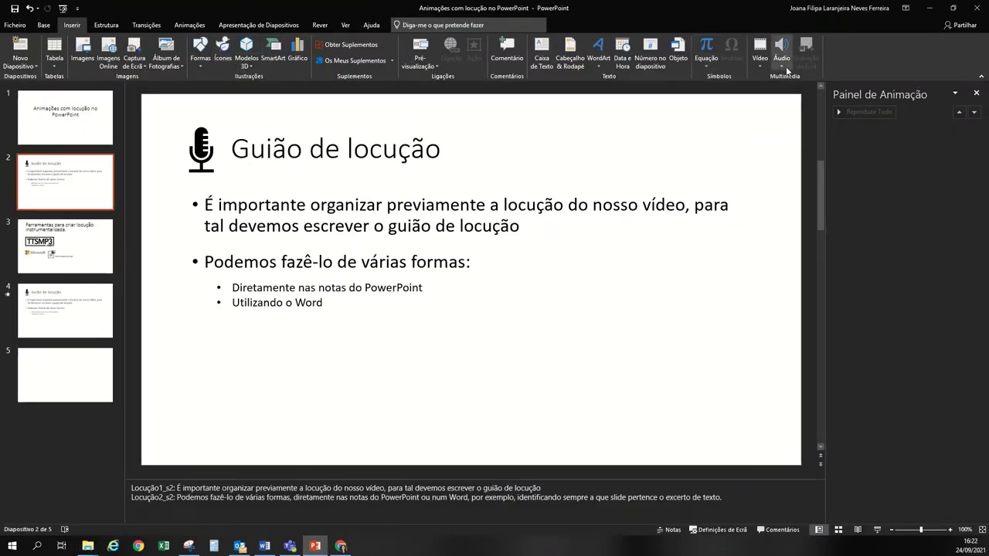
# Insert the Locução1_s2 and Locução2_s2 audio files from the PC onto slide 2.
pyautogui.click(782, 47)
pyautogui.click(789, 78)
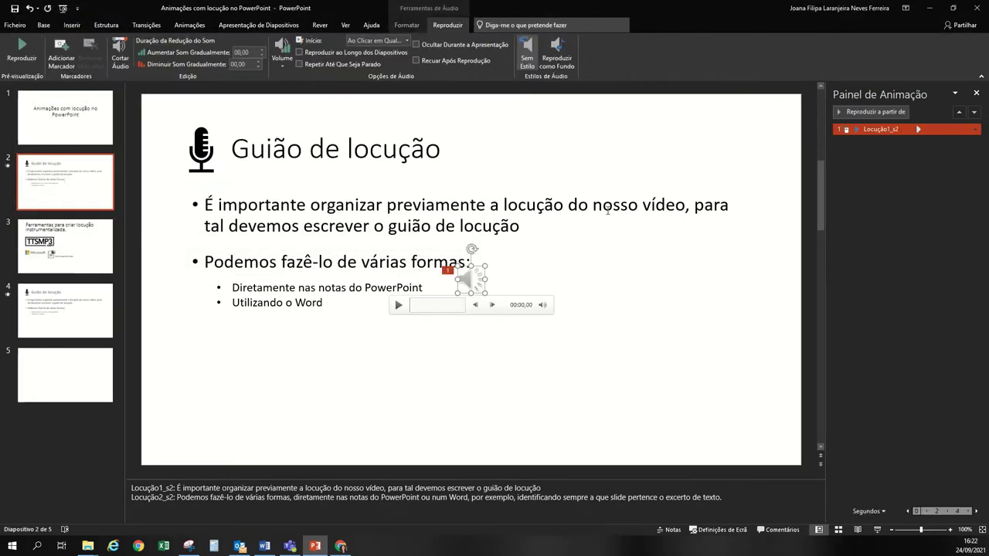
pyautogui.click(44, 24)
pyautogui.click(72, 25)
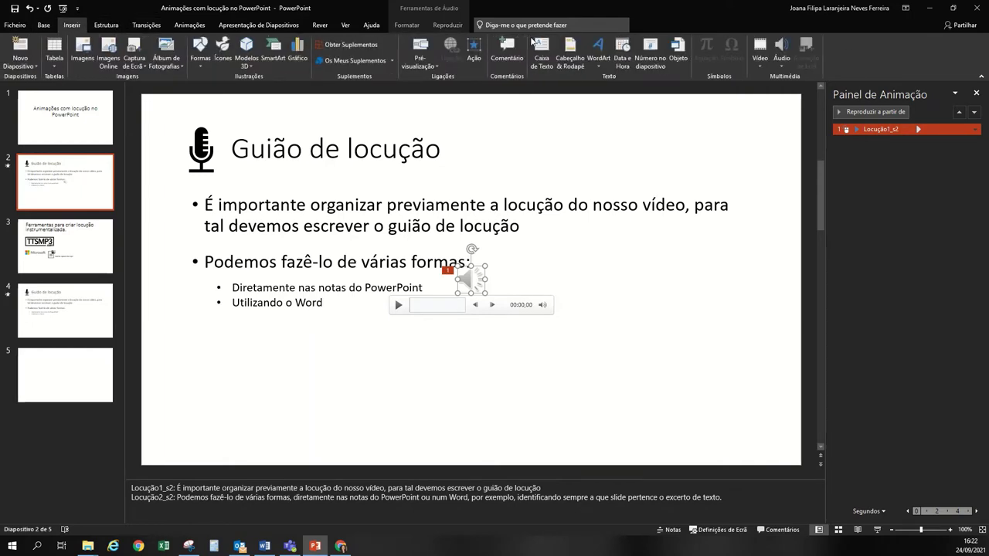
pyautogui.click(781, 69)
pyautogui.click(799, 83)
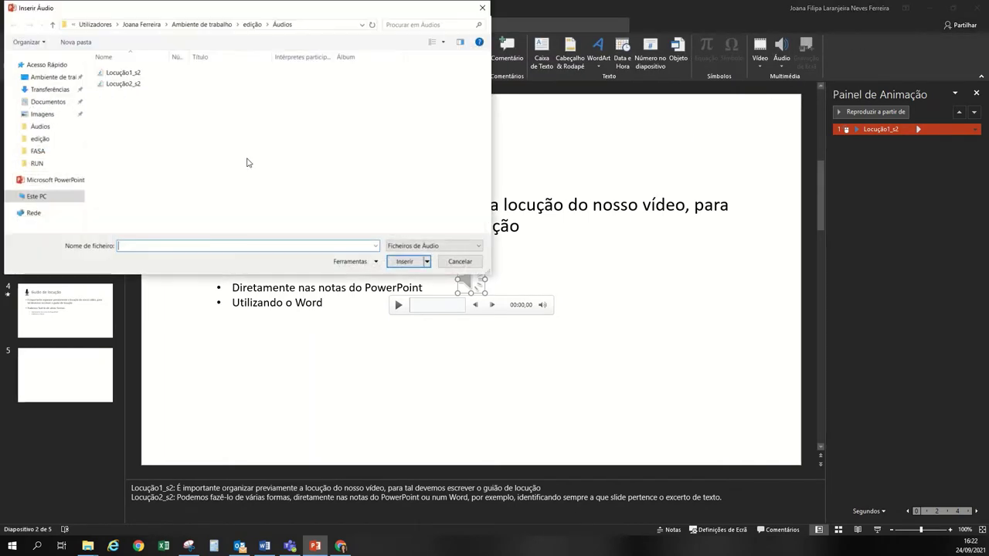
pyautogui.doubleClick(194, 85)
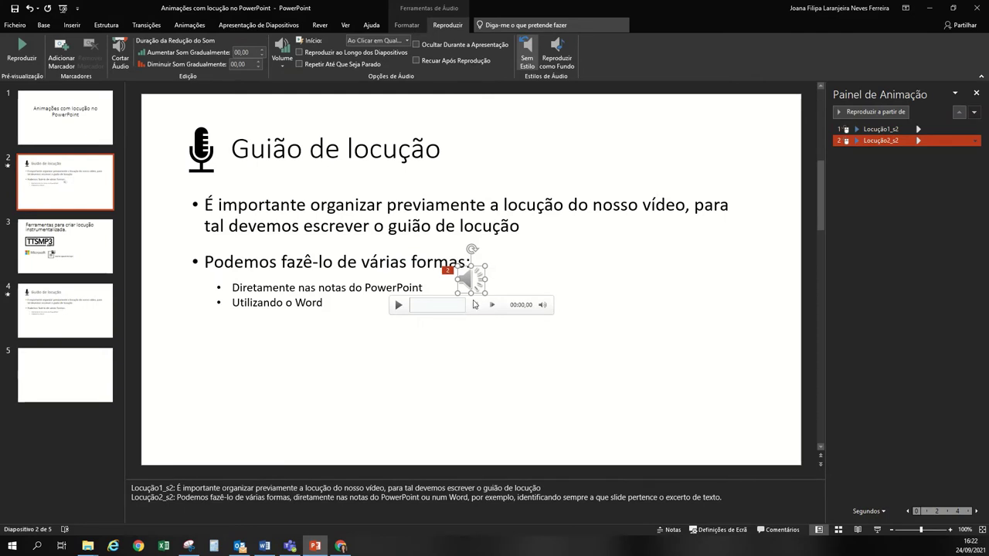
# Drag both speaker icons to the slide's left edge, Locução2 stacked under Locução1.
pyautogui.moveTo(468, 277); pyautogui.dragTo(287, 346)
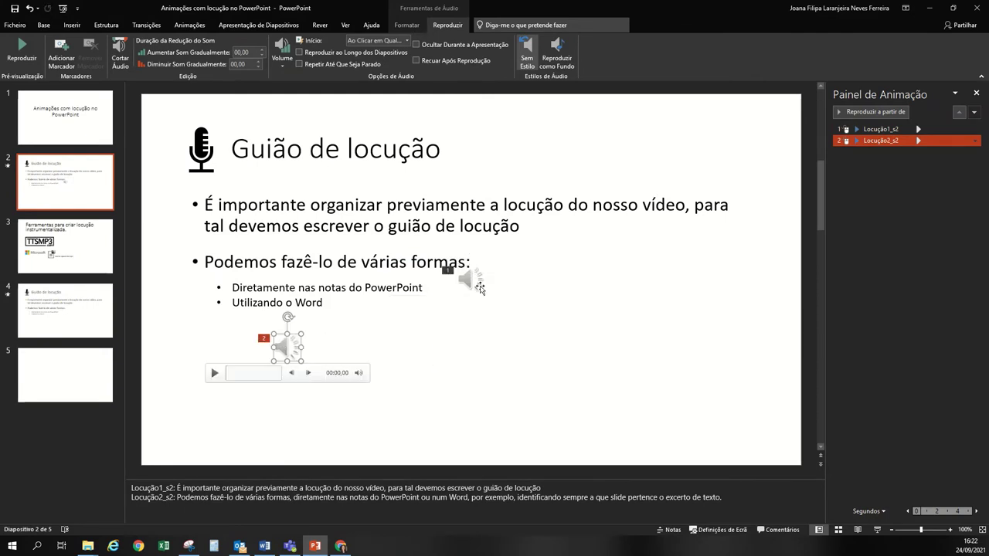
pyautogui.moveTo(469, 275); pyautogui.dragTo(133, 328)
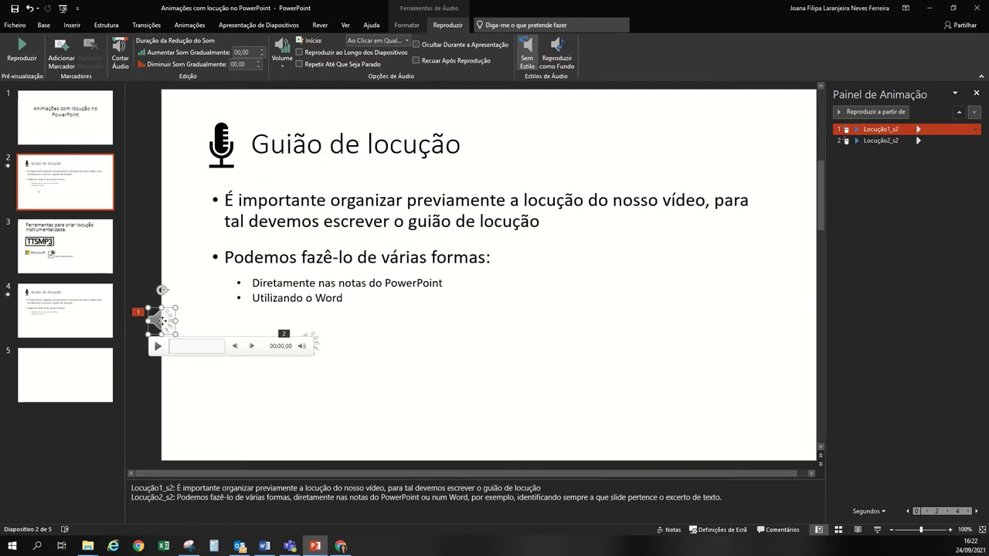
pyautogui.moveTo(159, 318); pyautogui.dragTo(133, 321)
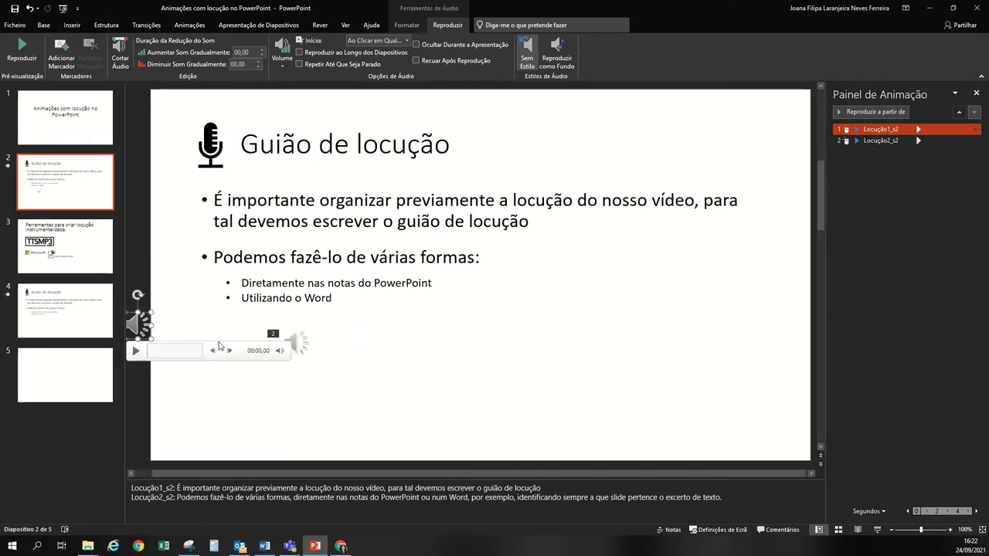
pyautogui.moveTo(296, 342); pyautogui.dragTo(140, 359)
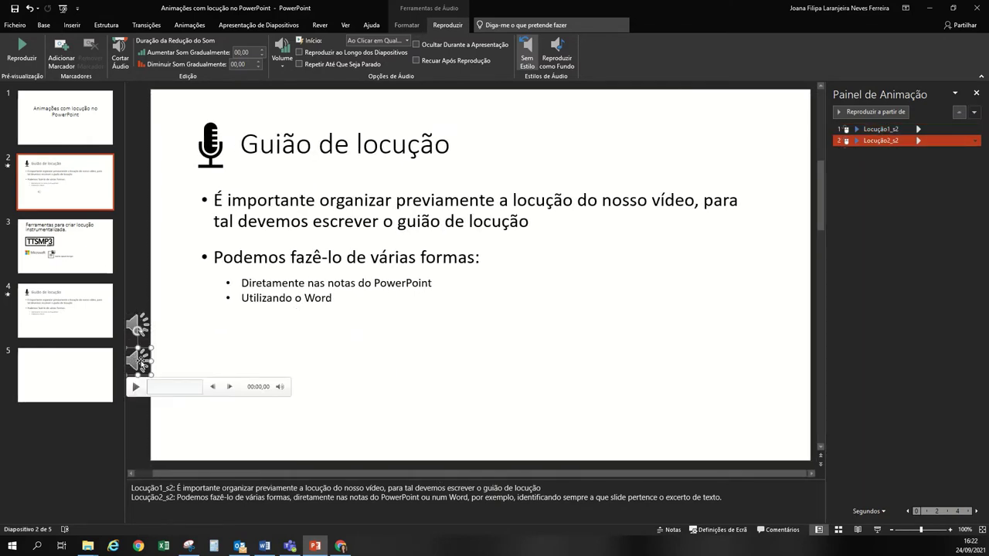
pyautogui.click(370, 350)
pyautogui.click(137, 321)
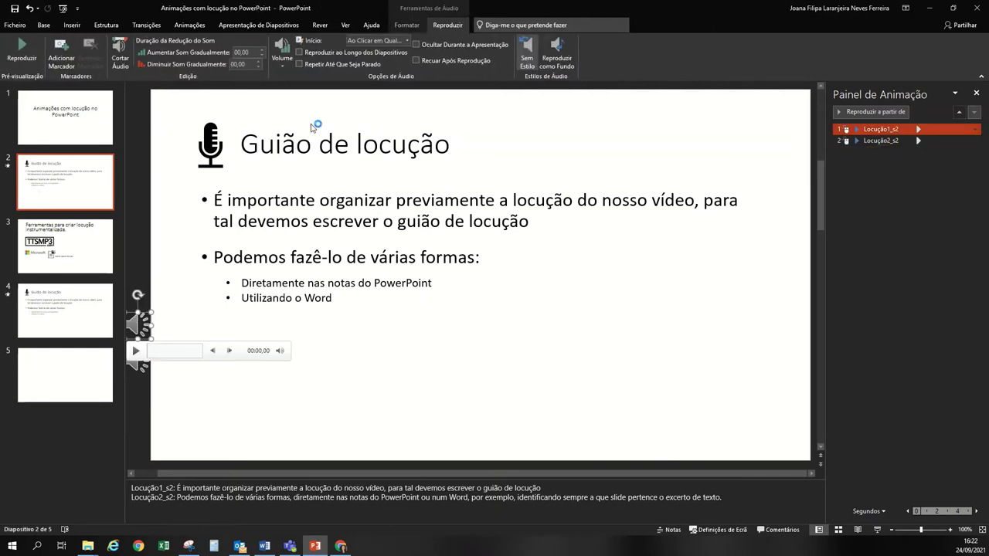
# Apply Aparecer to the title and microphone icon together, starting With Previous.
pyautogui.click(171, 26)
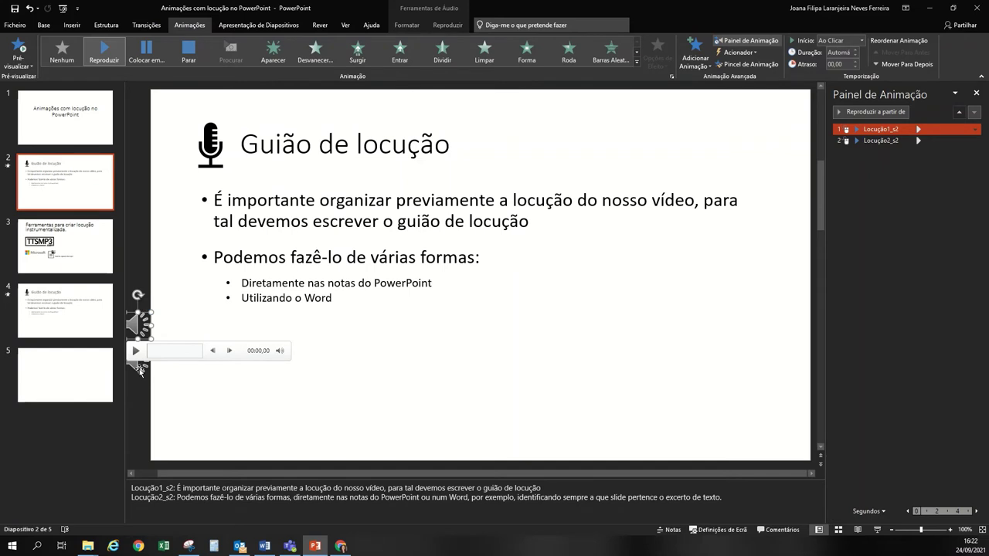
pyautogui.click(139, 363)
pyautogui.click(341, 129)
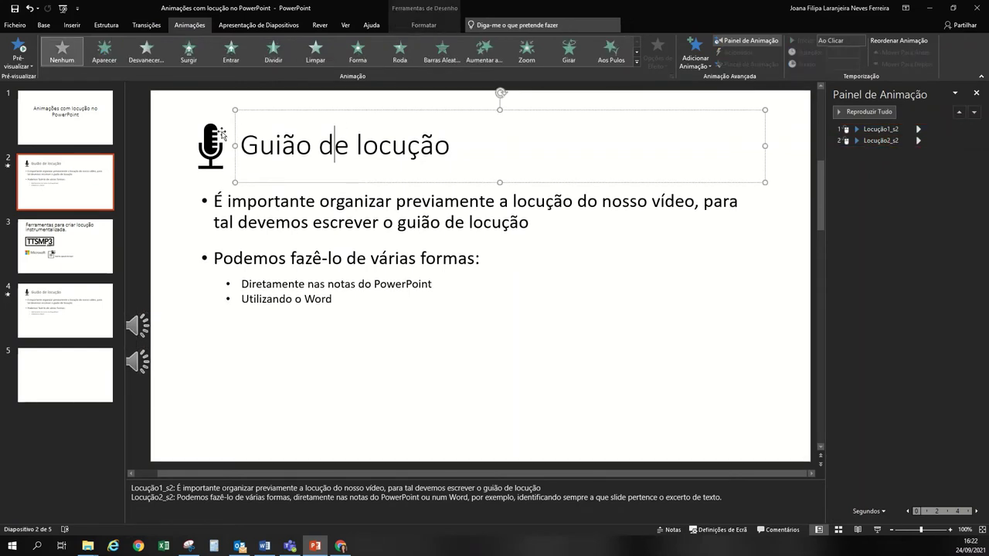
pyautogui.click(222, 135)
pyautogui.click(291, 118)
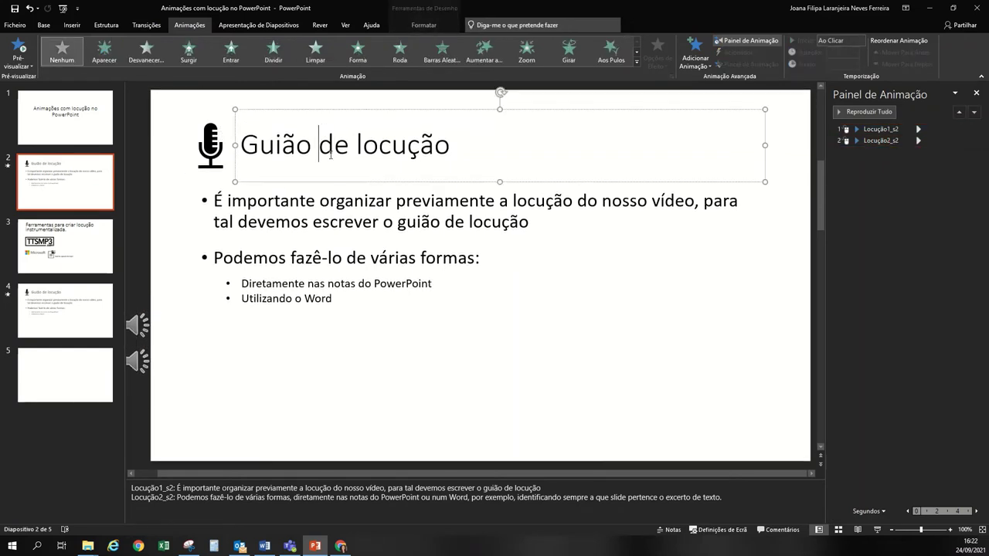
pyautogui.keyDown('shift'); pyautogui.click(217, 133); pyautogui.keyUp('shift')
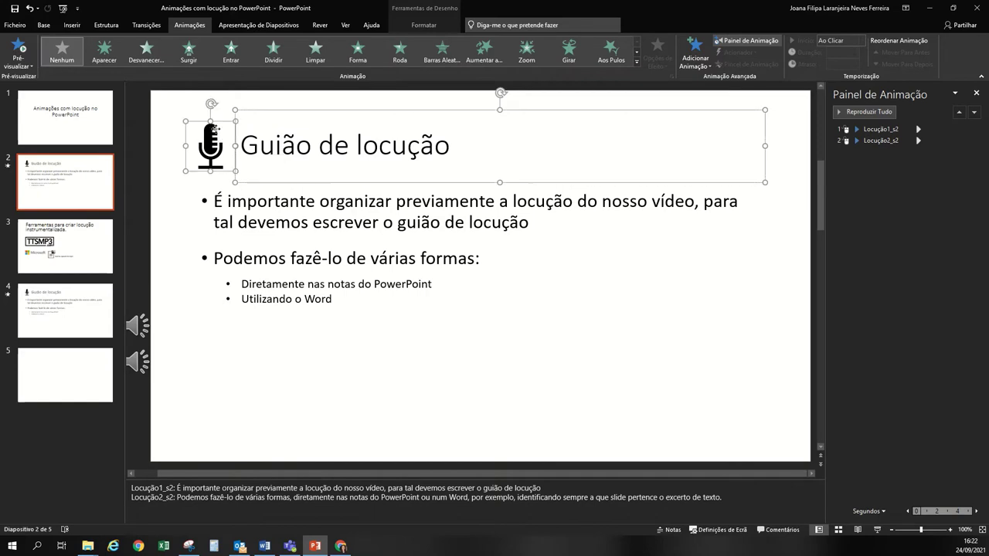
pyautogui.click(104, 52)
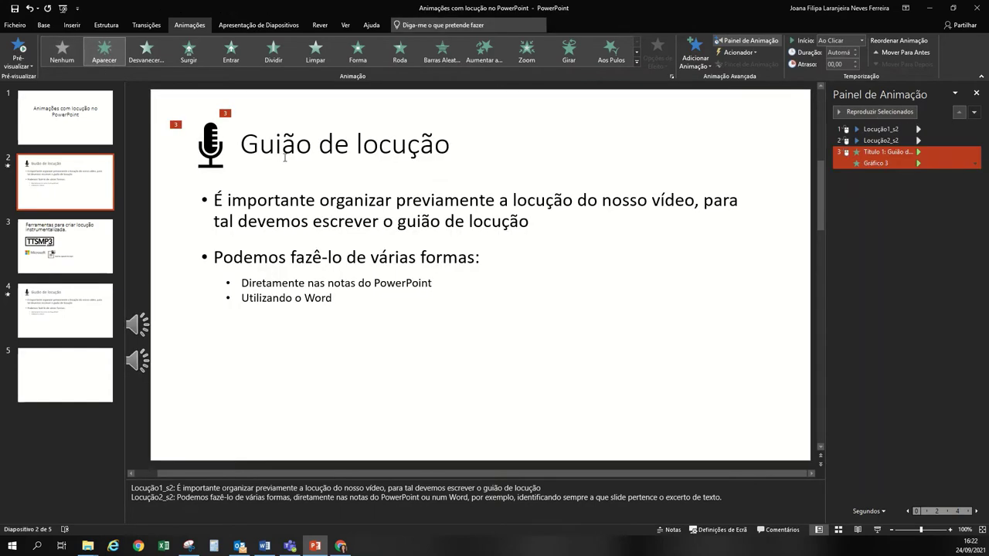
pyautogui.click(862, 40)
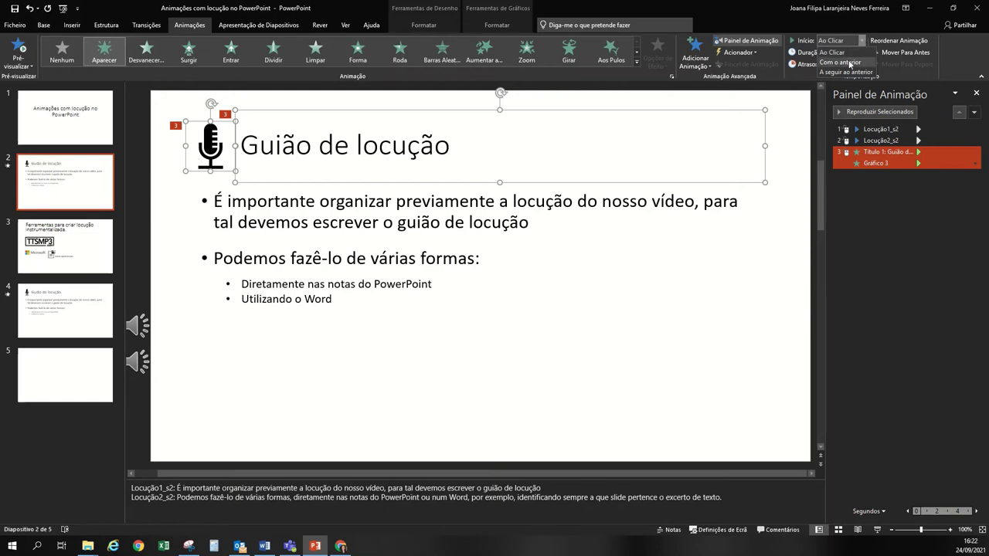
pyautogui.click(849, 62)
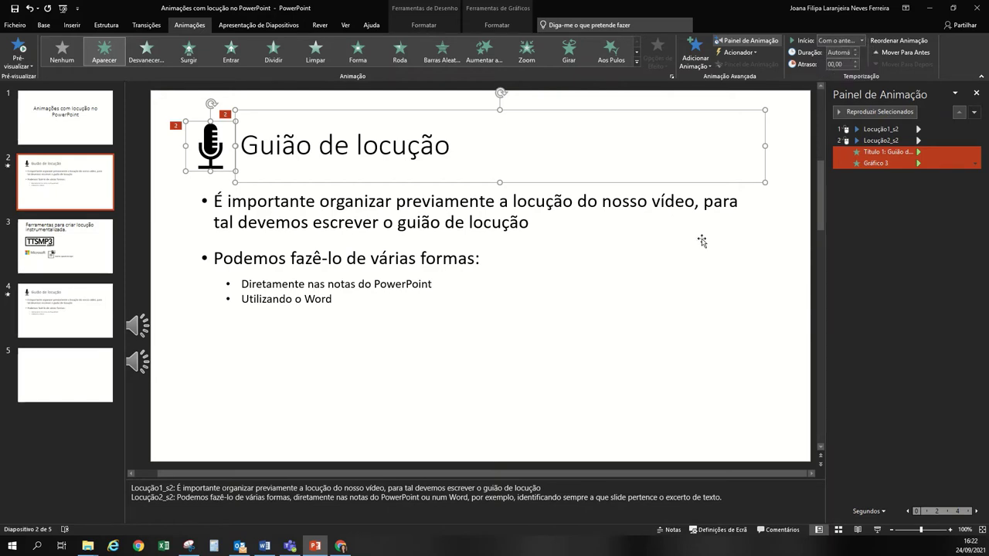
pyautogui.click(653, 287)
# Apply Aparecer to the first and second bullets, each starting After Previous.
pyautogui.click(347, 215)
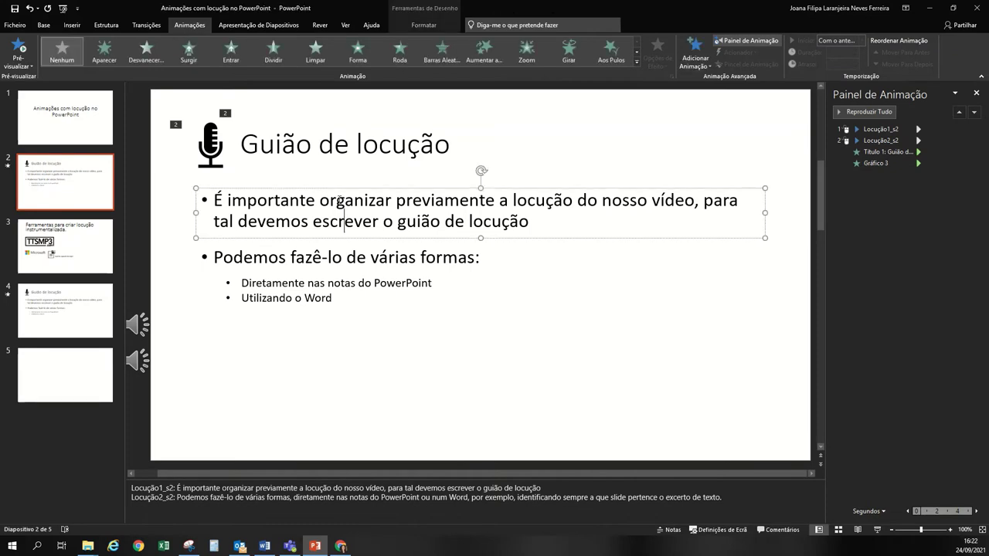
pyautogui.click(347, 188)
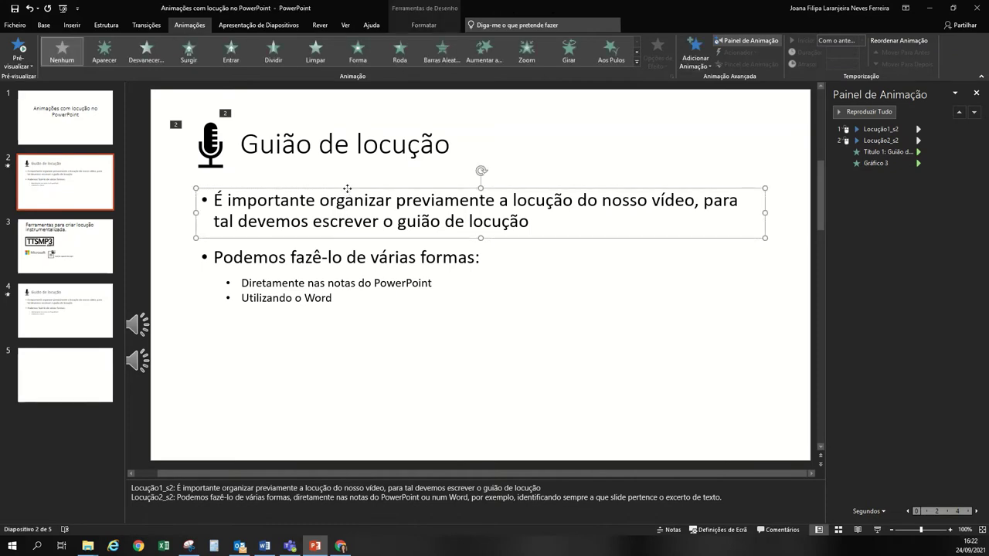
pyautogui.click(105, 56)
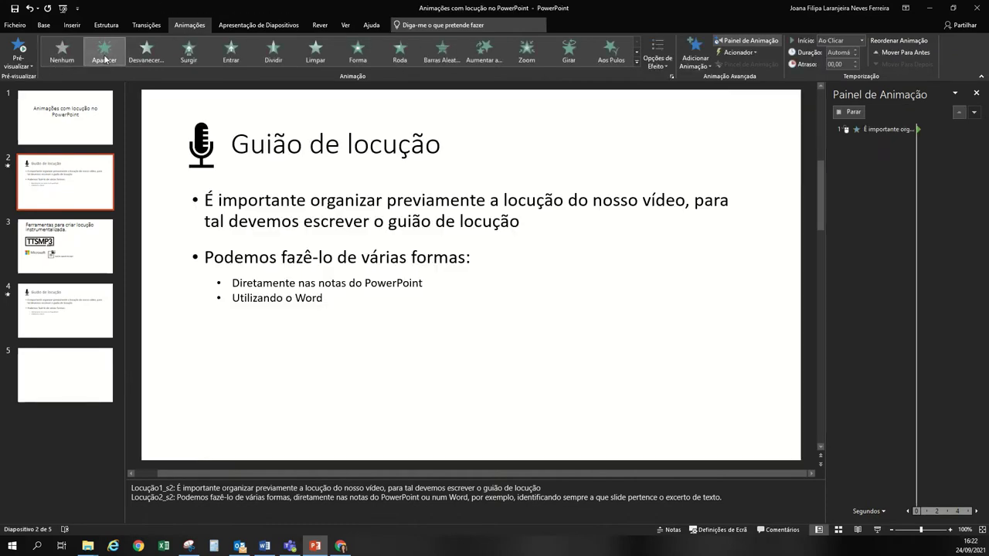
pyautogui.click(862, 40)
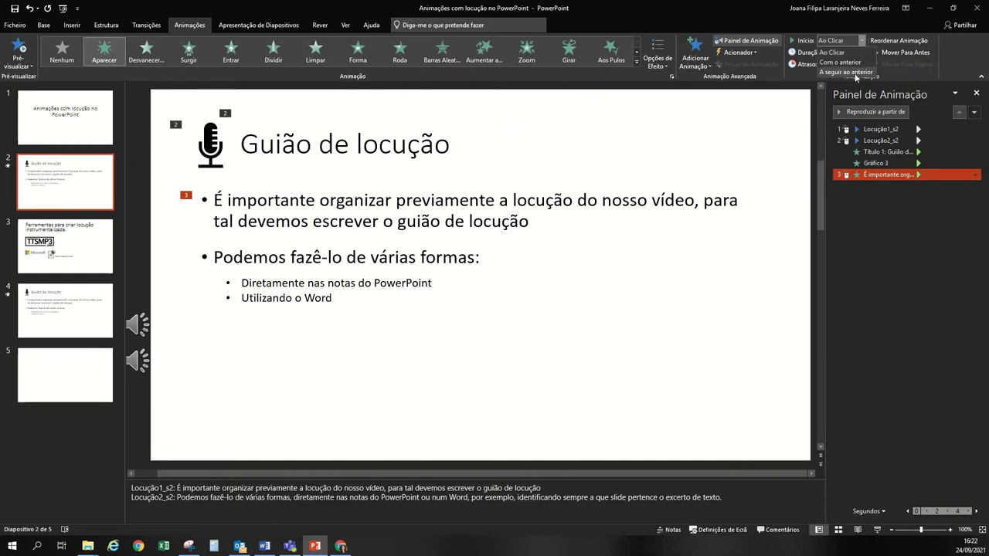
pyautogui.click(856, 72)
pyautogui.click(369, 245)
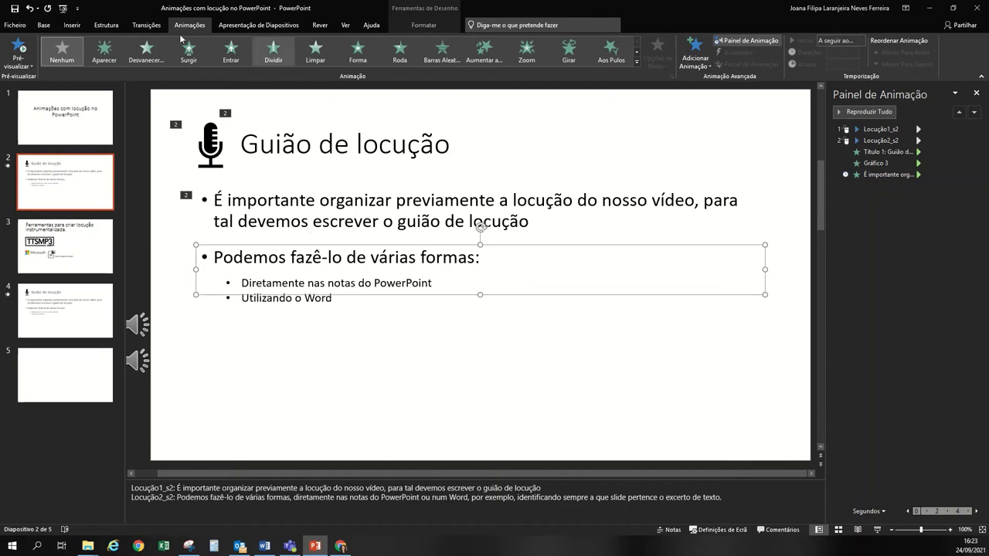
pyautogui.click(104, 52)
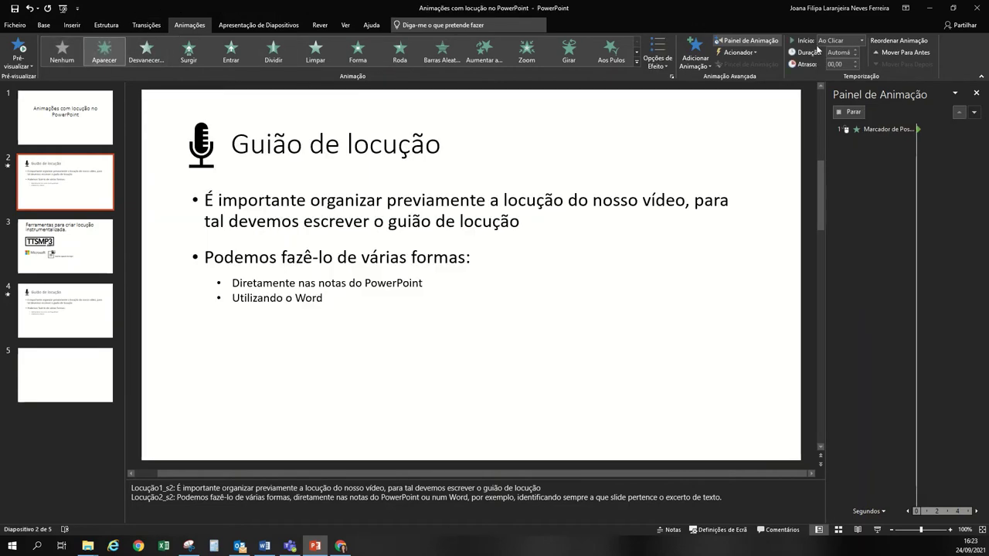
pyautogui.click(861, 41)
pyautogui.click(846, 72)
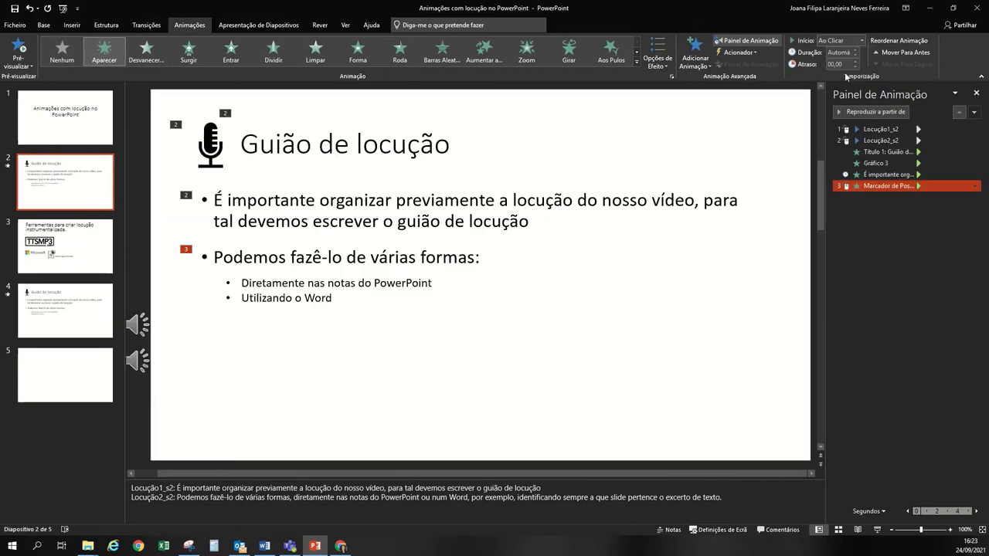
# Apply Aparecer to the sub-bullets starting After Previous, then review the audio and bullet entries.
pyautogui.click(330, 274)
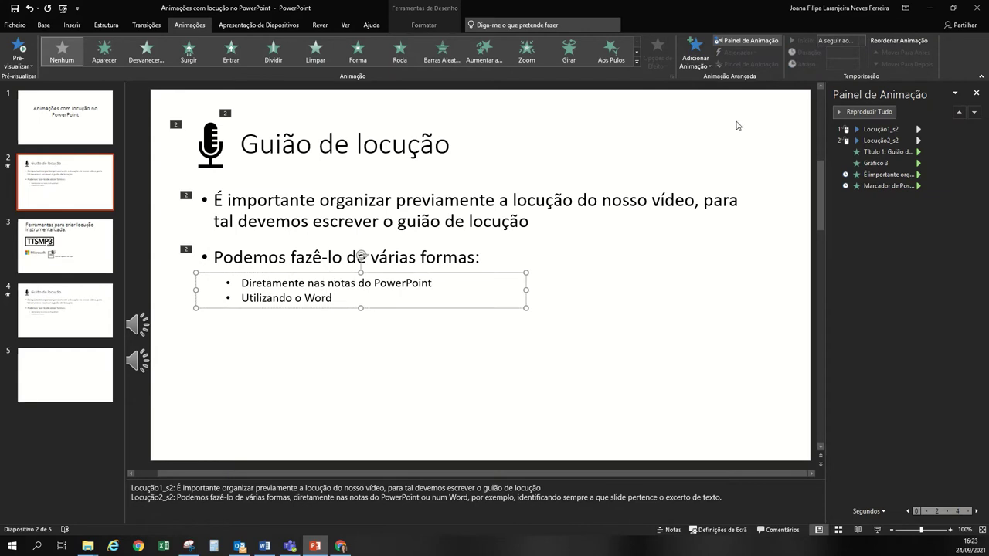
pyautogui.click(121, 62)
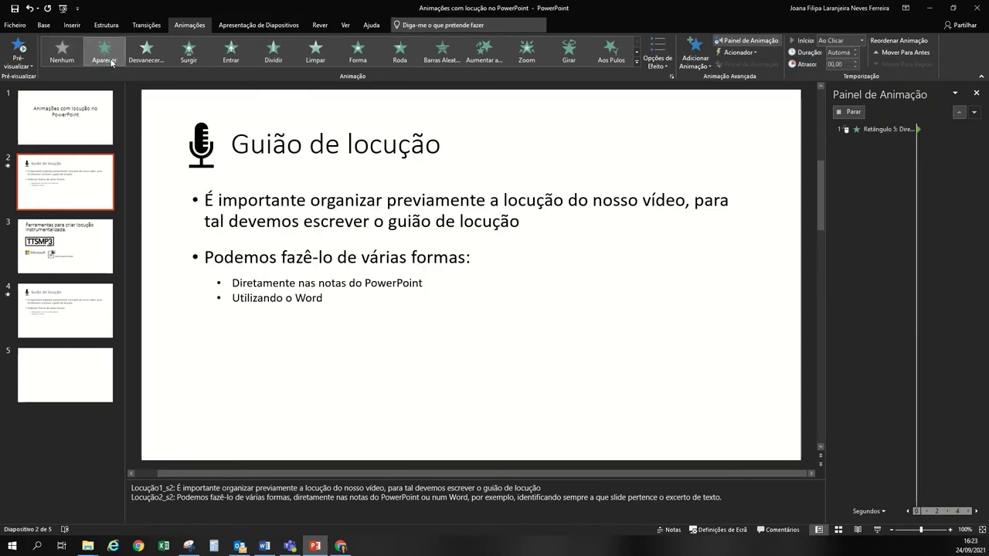
pyautogui.click(862, 40)
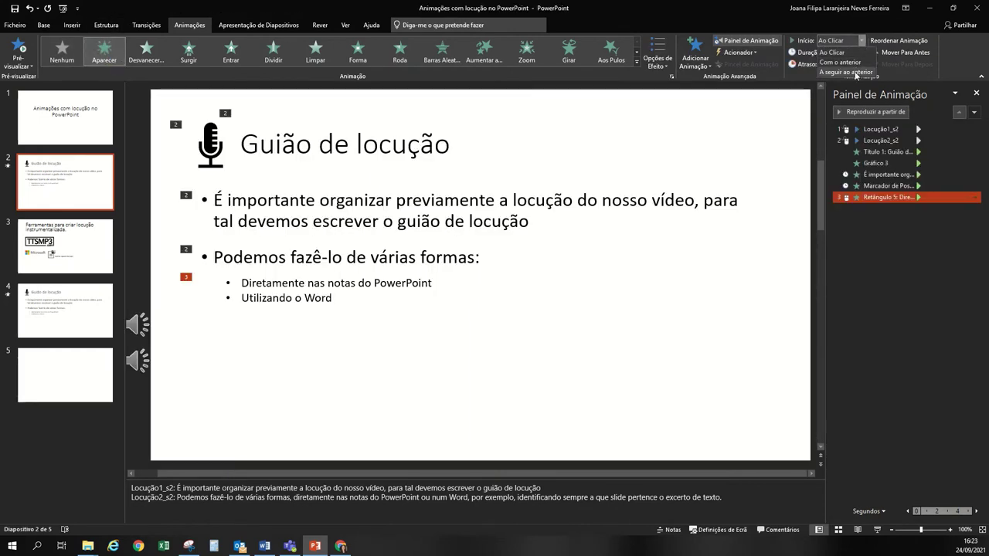
pyautogui.click(855, 73)
pyautogui.click(145, 325)
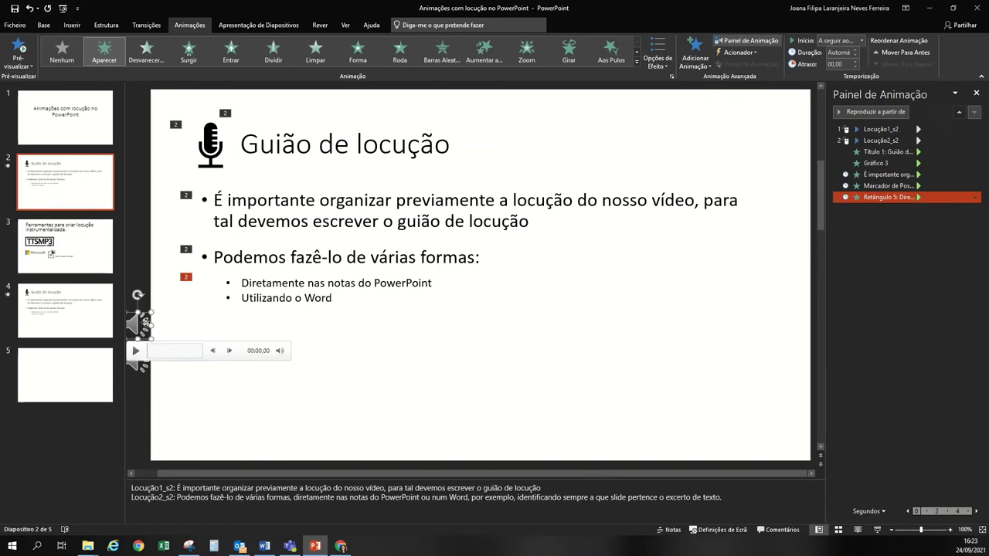
pyautogui.click(141, 363)
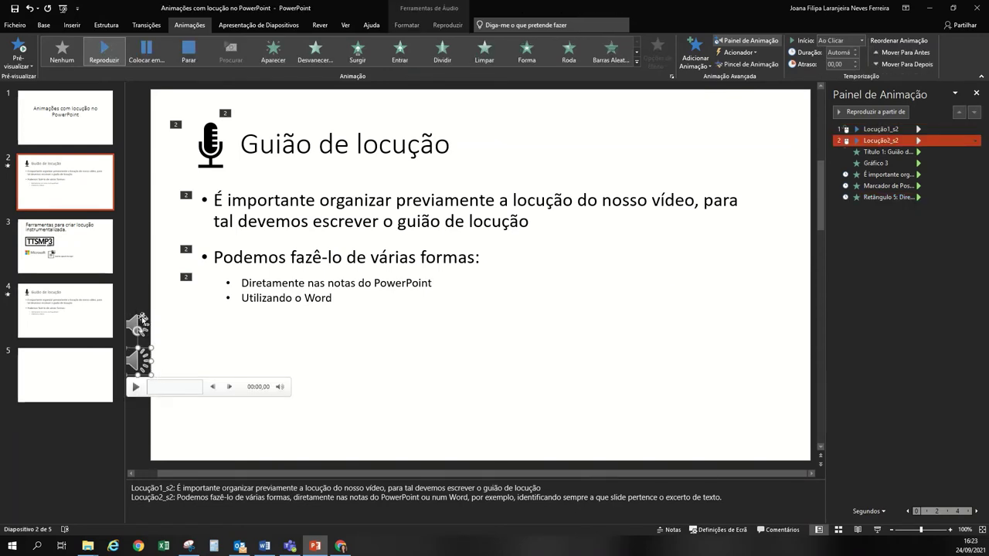
pyautogui.click(143, 321)
pyautogui.click(151, 378)
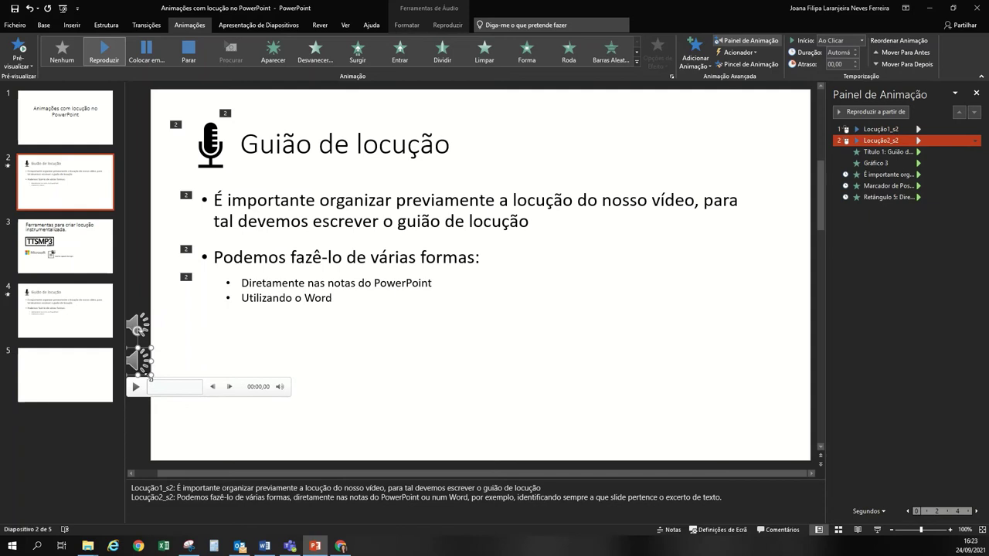
pyautogui.click(302, 210)
pyautogui.click(367, 254)
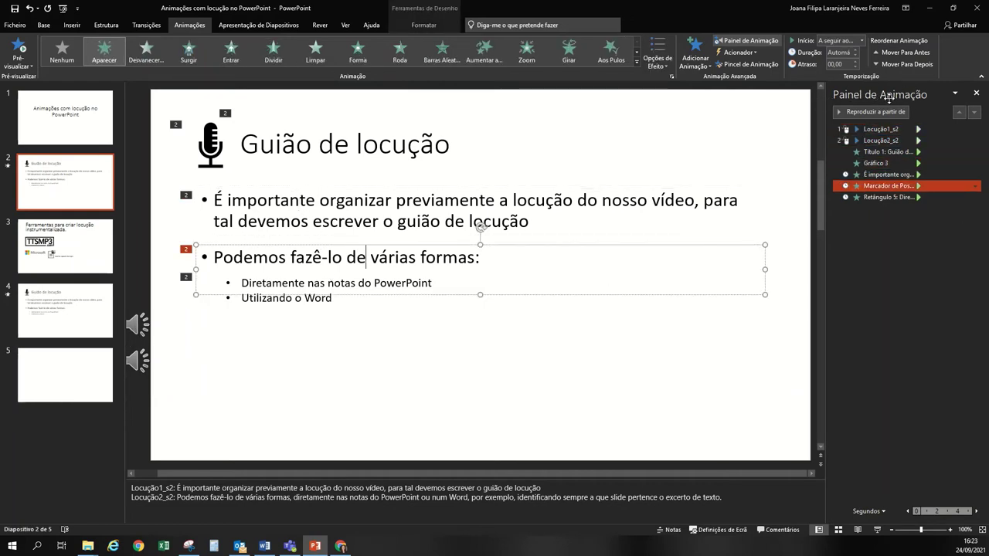
# In the Animation Pane, move Locução1_s2 after the first bullet and Locução2_s2 after the second text block.
pyautogui.click(751, 41)
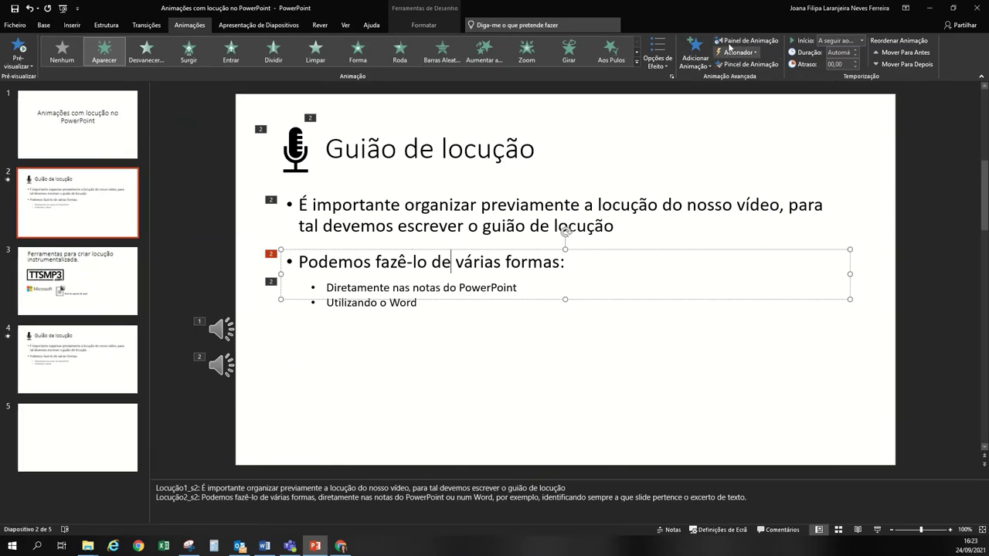
pyautogui.click(738, 41)
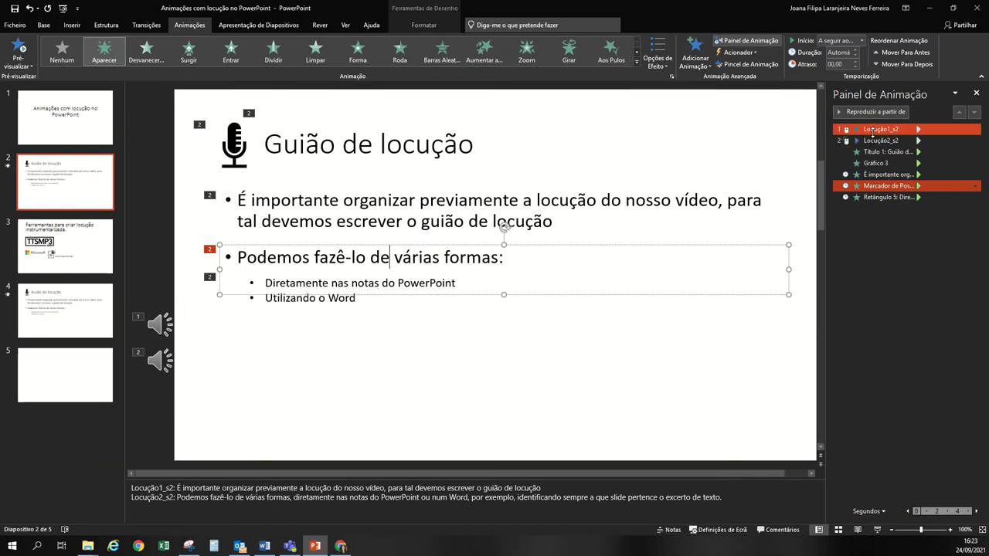
pyautogui.click(873, 130)
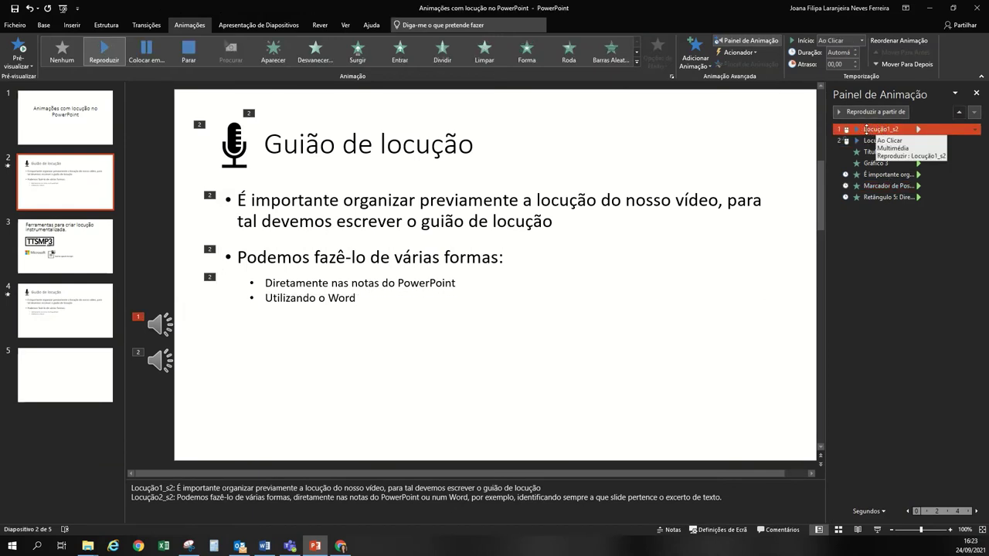
pyautogui.moveTo(866, 129); pyautogui.dragTo(870, 180)
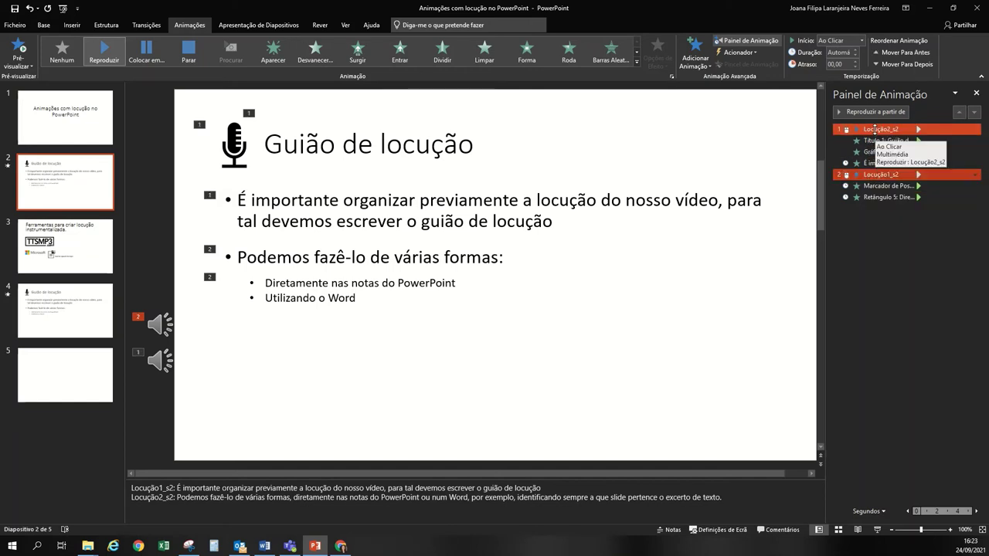
pyautogui.moveTo(874, 129); pyautogui.dragTo(873, 190)
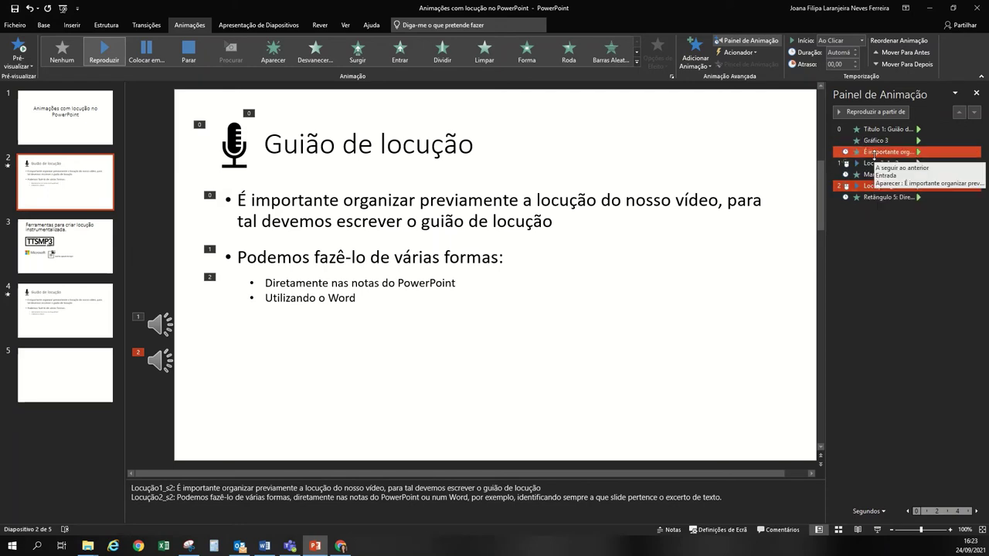
pyautogui.click(873, 129)
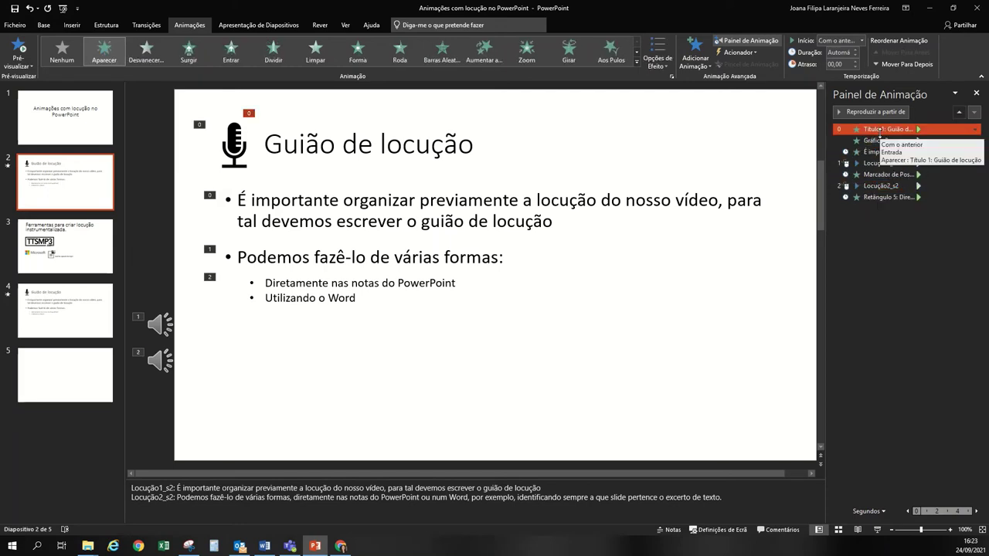
pyautogui.click(880, 153)
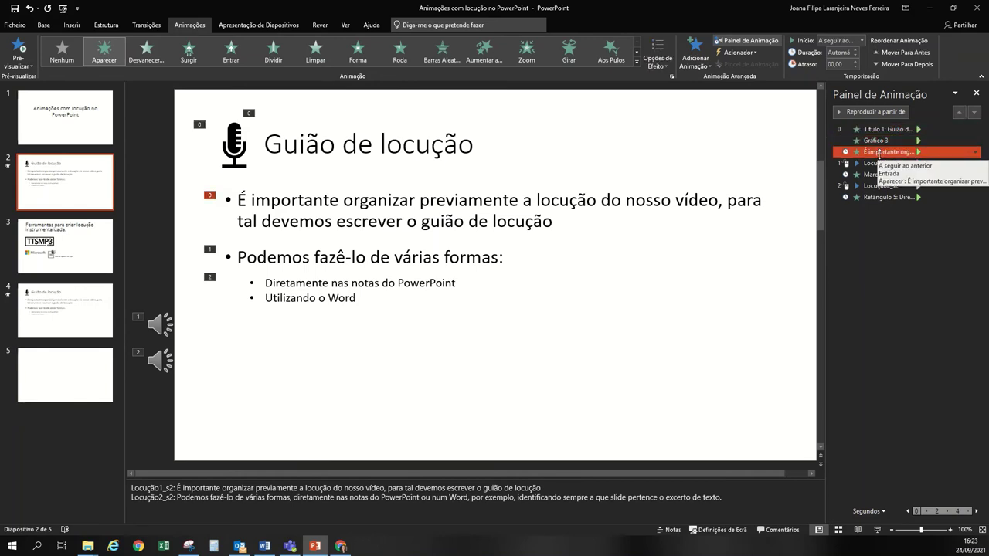
pyautogui.click(879, 163)
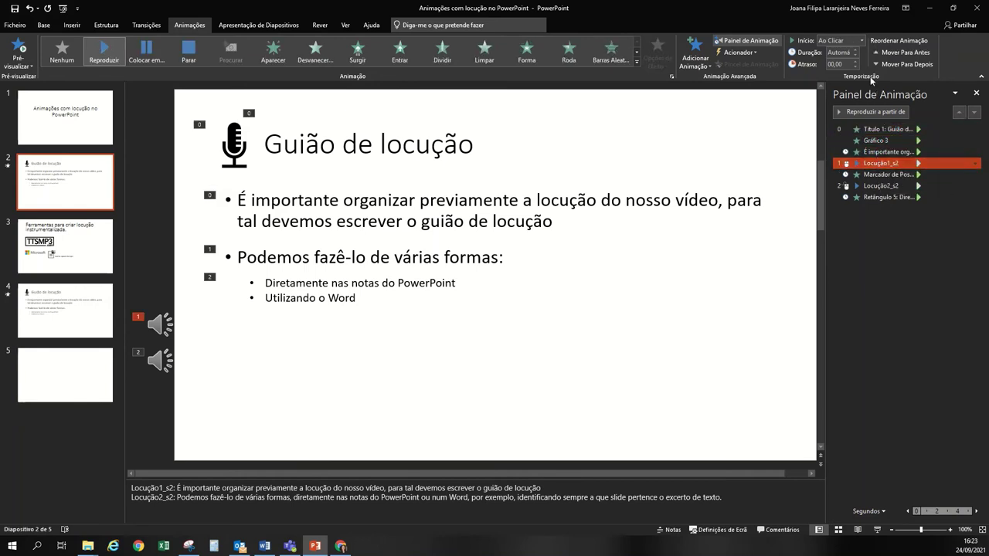
# Set Início to 'Com o anterior' for Locução1_s2 and Locução2_s2.
pyautogui.click(862, 40)
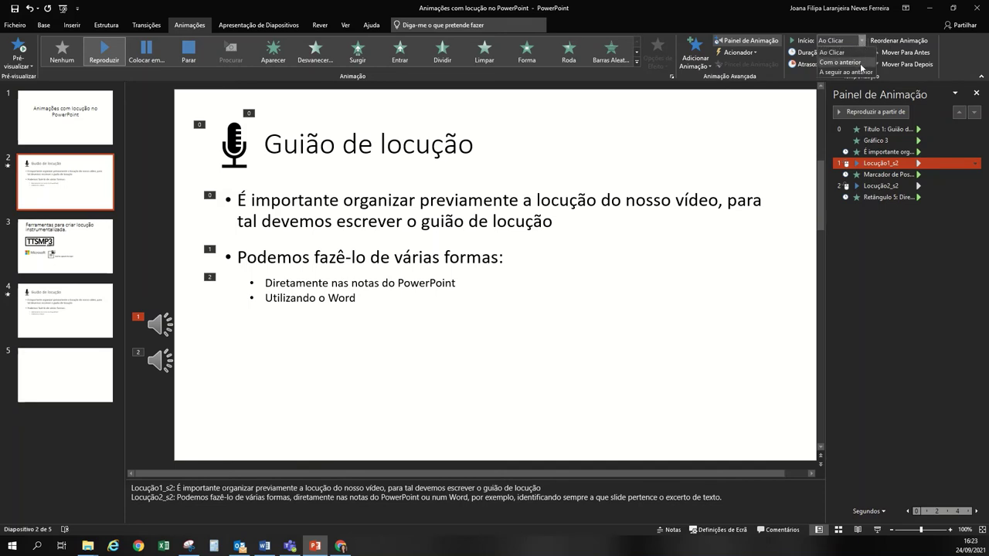
pyautogui.click(858, 62)
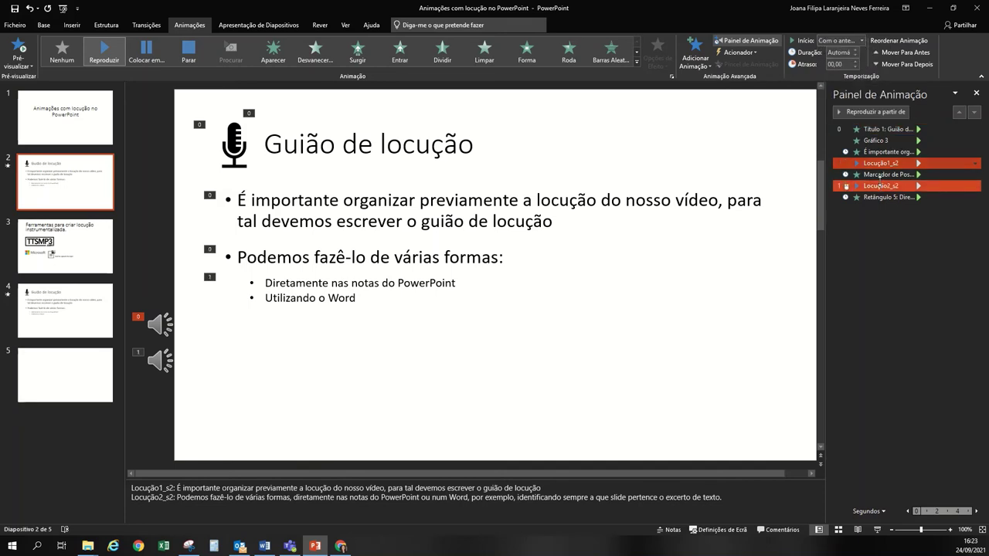
pyautogui.click(880, 183)
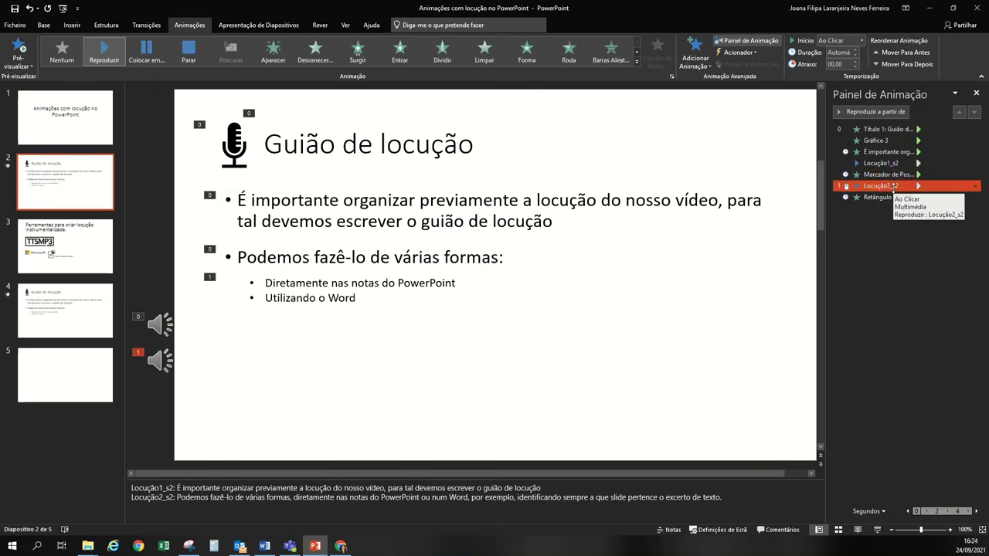
pyautogui.click(860, 41)
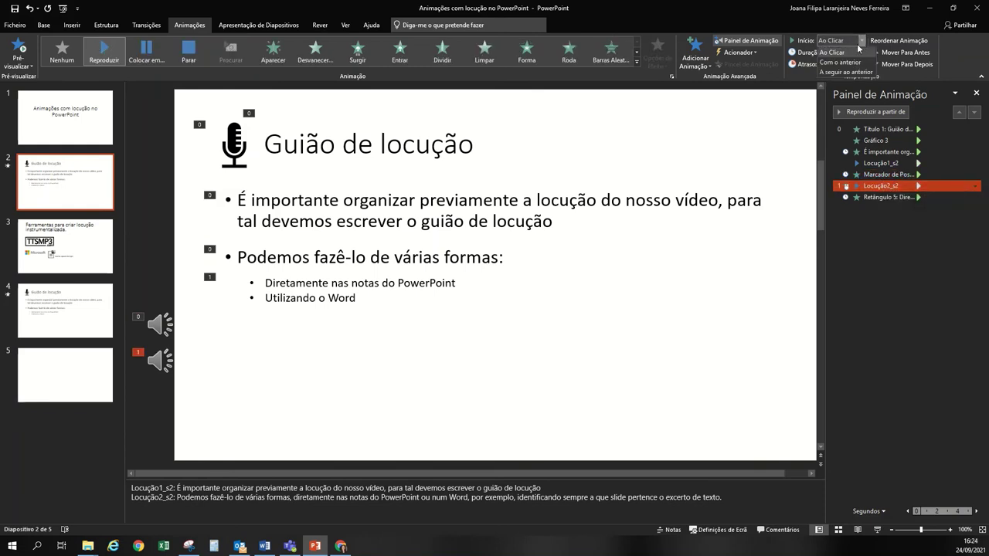
pyautogui.click(853, 62)
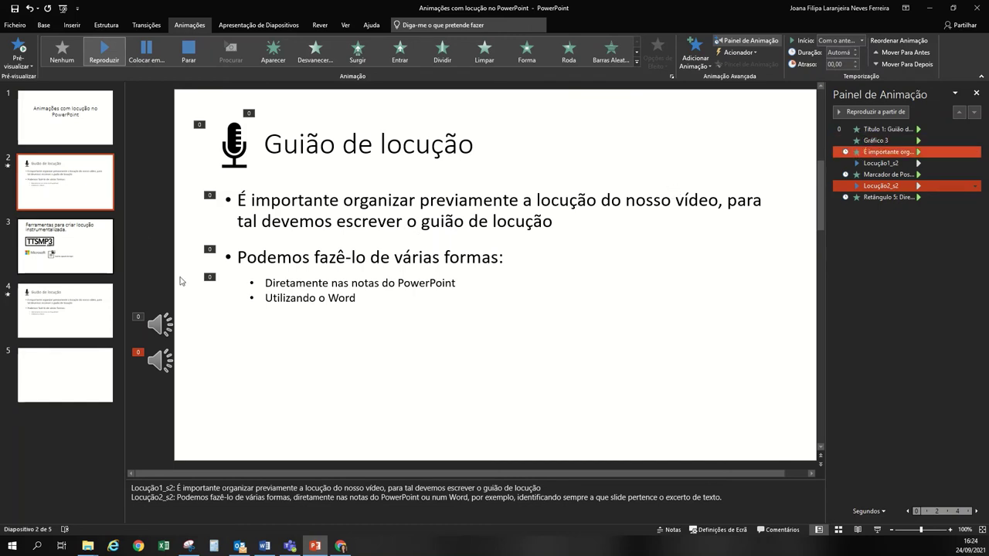
# Preview 'Guião de locução' as a slide show from this slide, advancing through both bullets and sub-bullets, then exit.
pyautogui.hotkey('shift', 'F5')
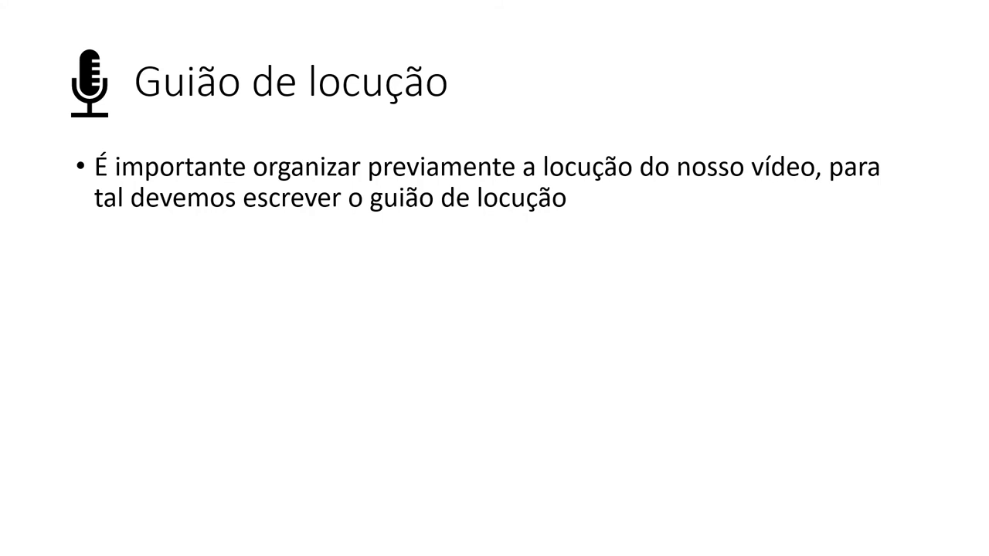
pyautogui.press('Right')
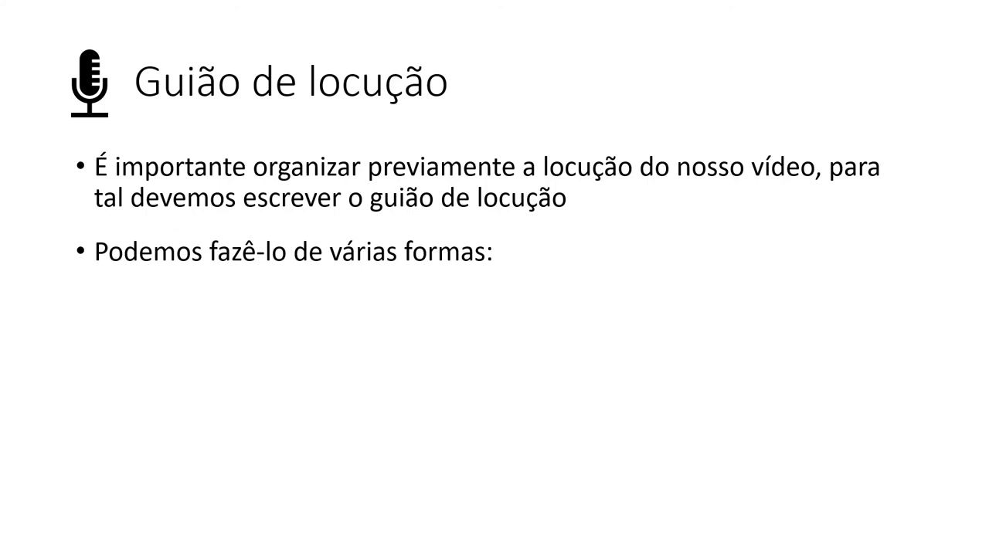
pyautogui.press('Right')
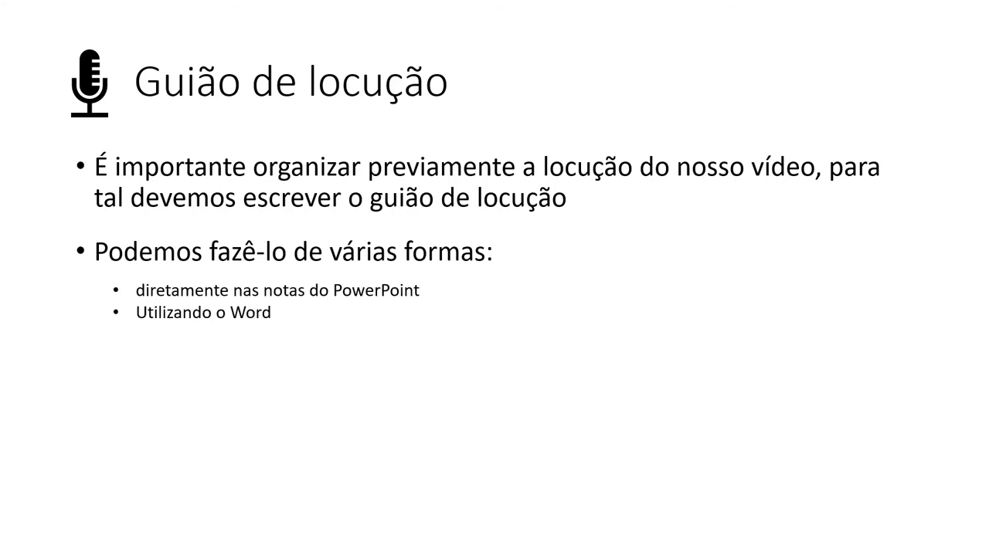
pyautogui.press('Escape')
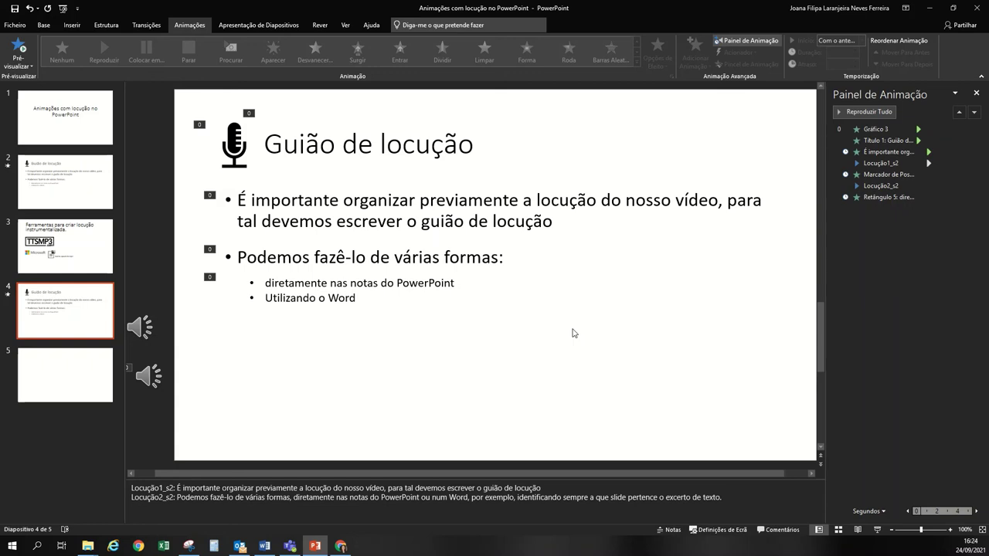
# Open the Guardar Como window for 'Animações com locução no PowerPoint' and show the file-type list.
pyautogui.click(27, 31)
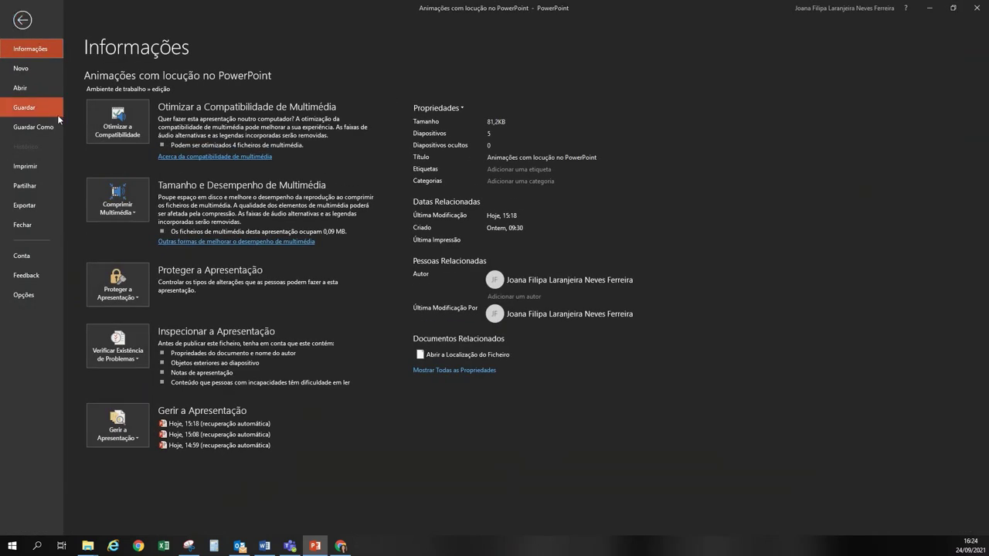
pyautogui.click(55, 127)
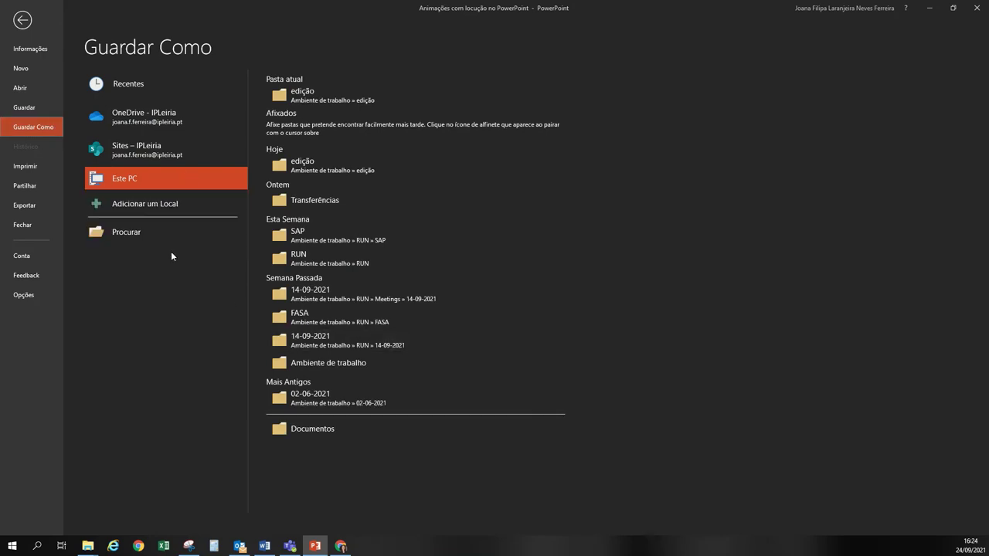
pyautogui.click(185, 236)
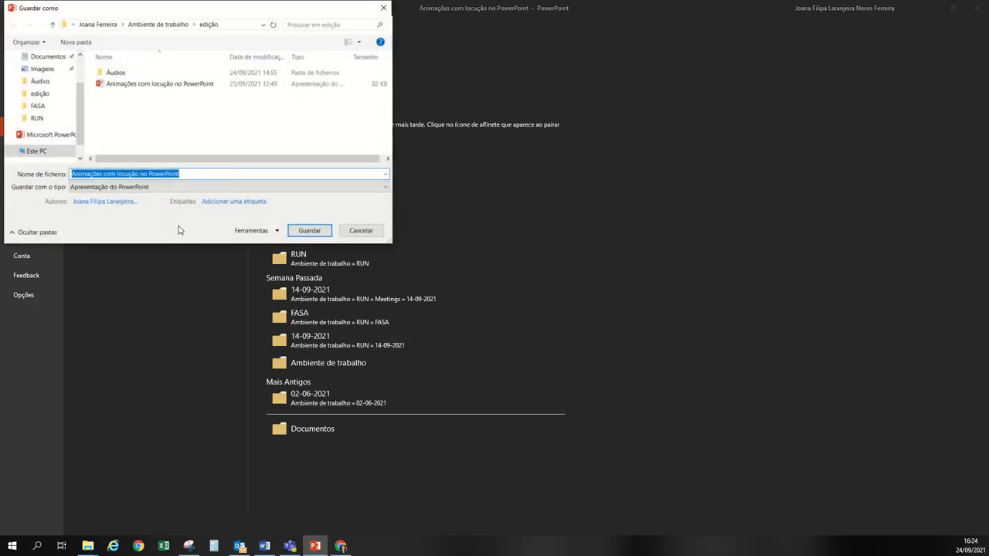
pyautogui.click(171, 189)
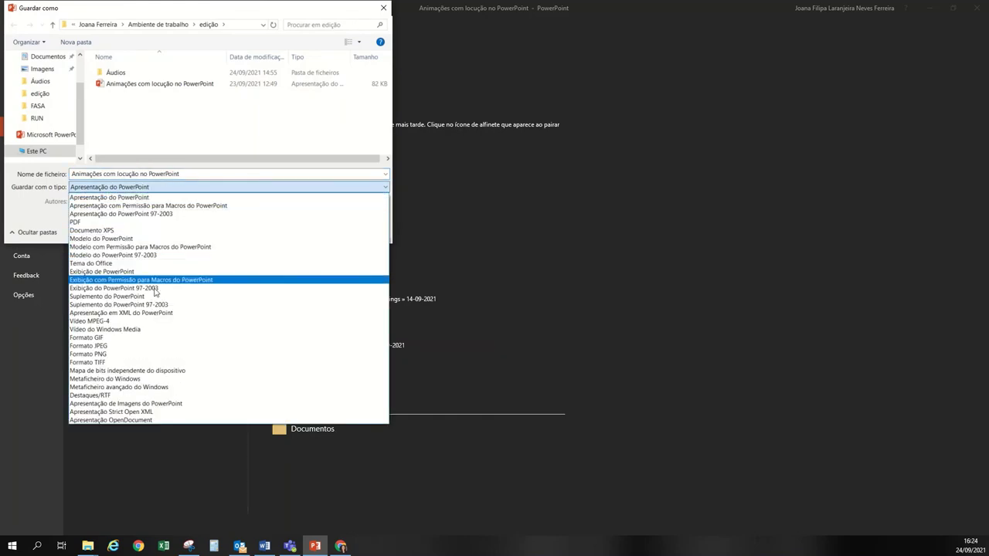